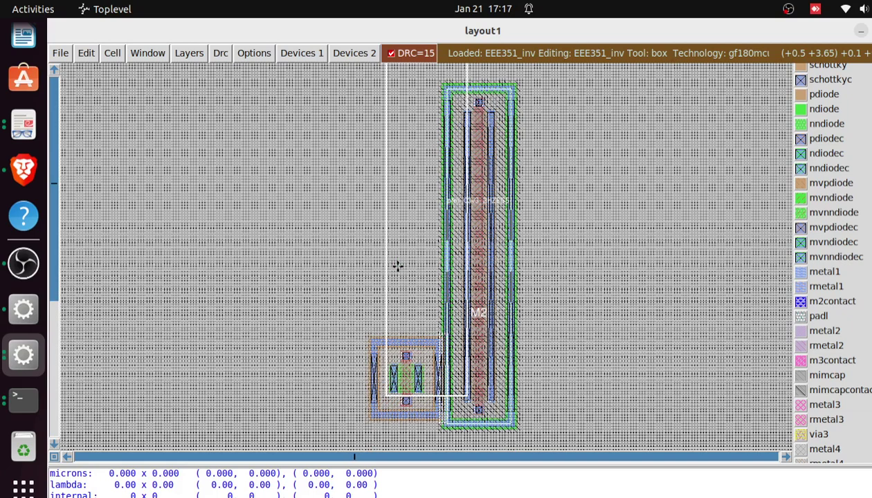
Examine the placement of transistors M1 and M2 in the EEE351_inv layout and the available layer palette
scroll(398, 267, up, 1)
key(shift+z)
key(shift+z)
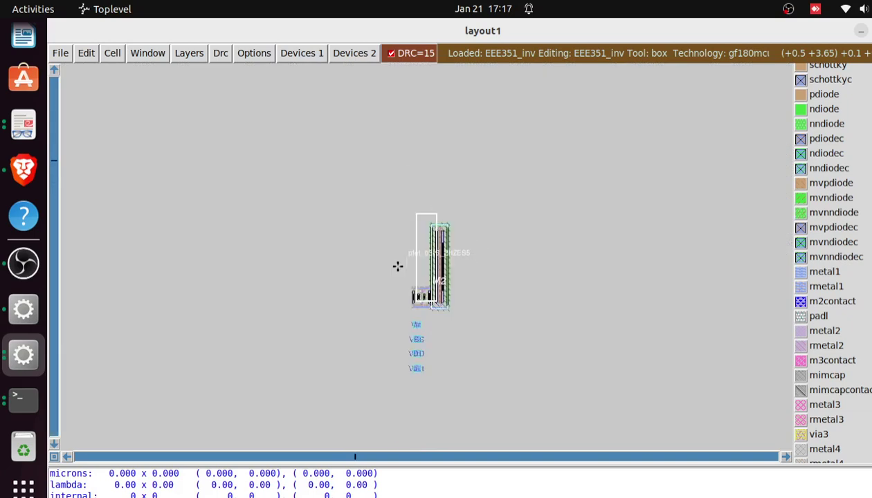
key(z)
key(z)
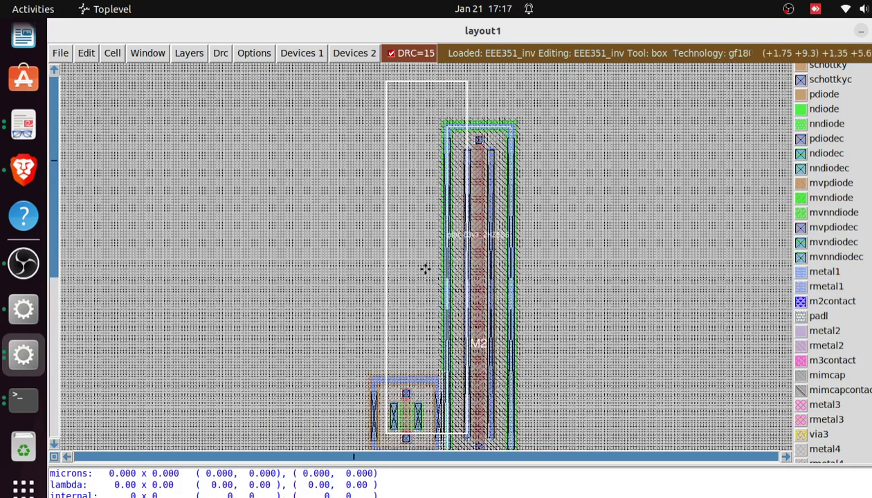
scroll(531, 271, down, 1)
scroll(531, 271, down, 1)
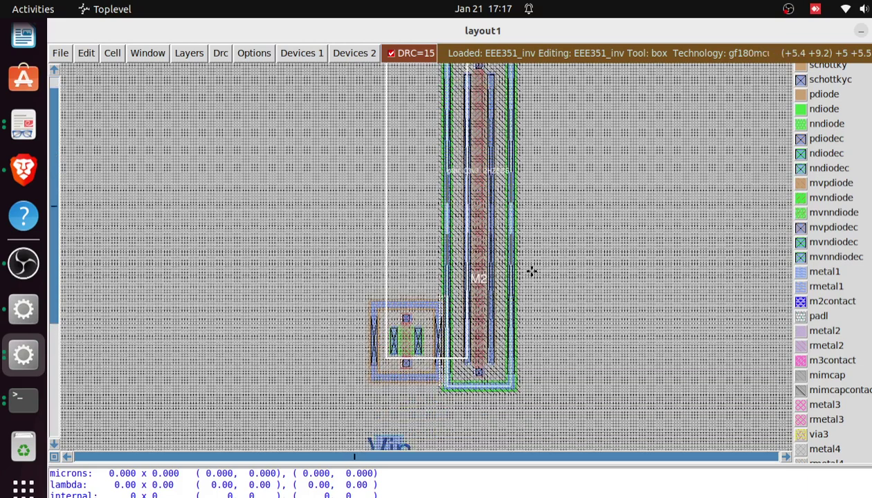
scroll(531, 270, up, 1)
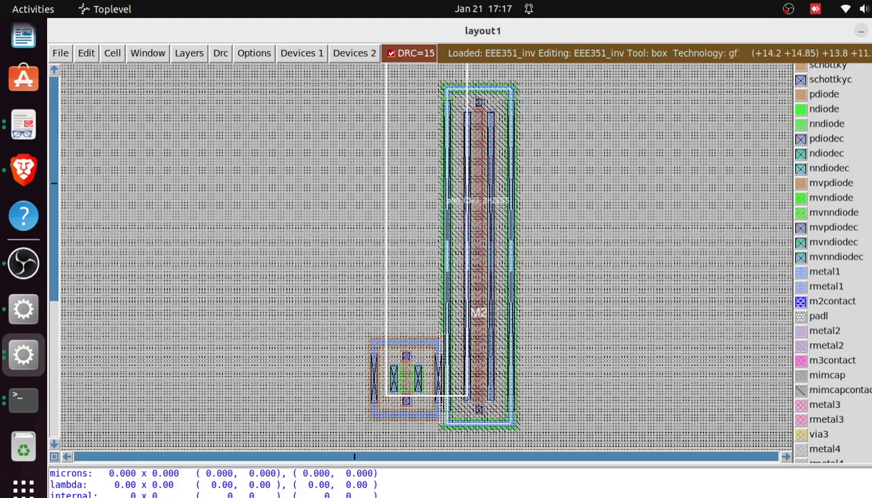
scroll(830, 263, up, 10)
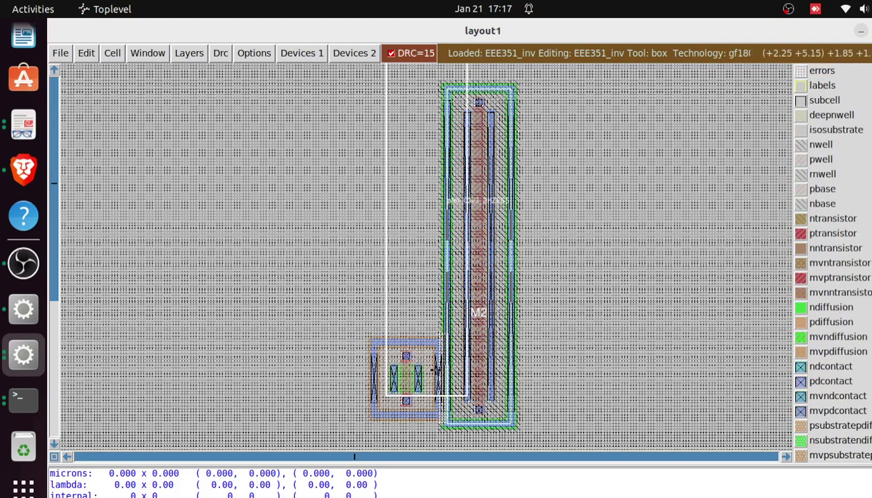
Select the M1 nfet cell and move it up and to the left, well clear of the M2 pfet
click(378, 377)
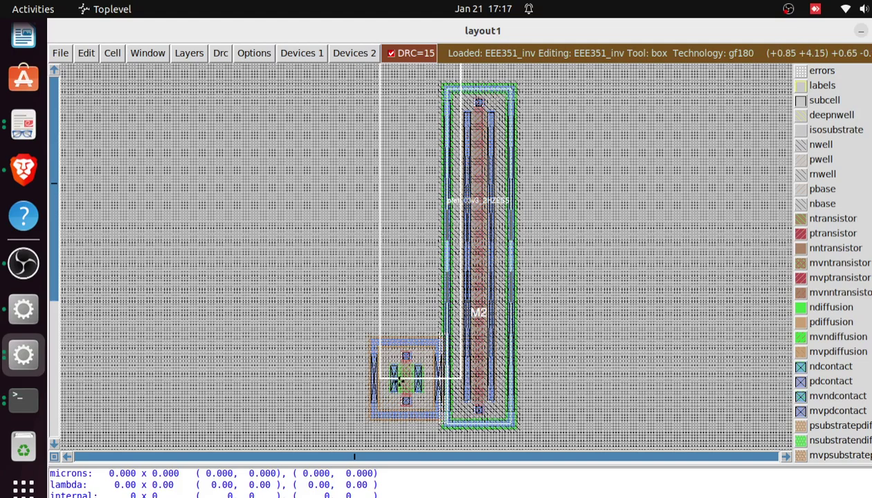
key(i)
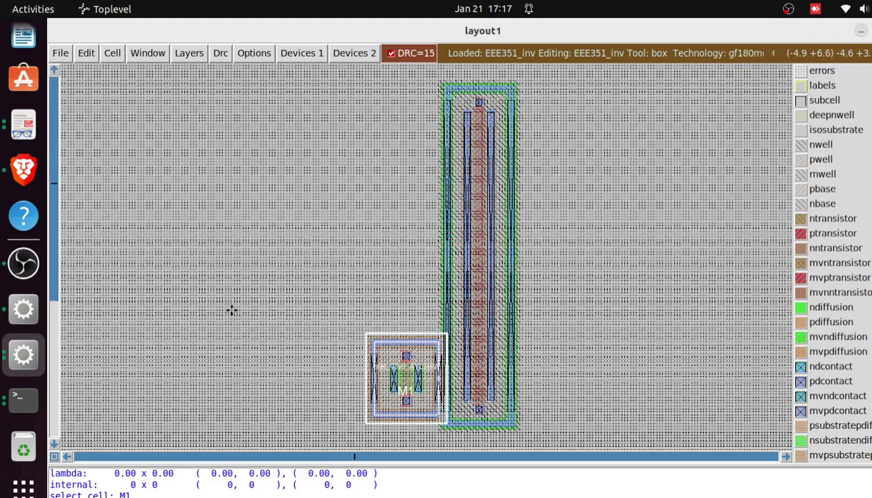
key(m)
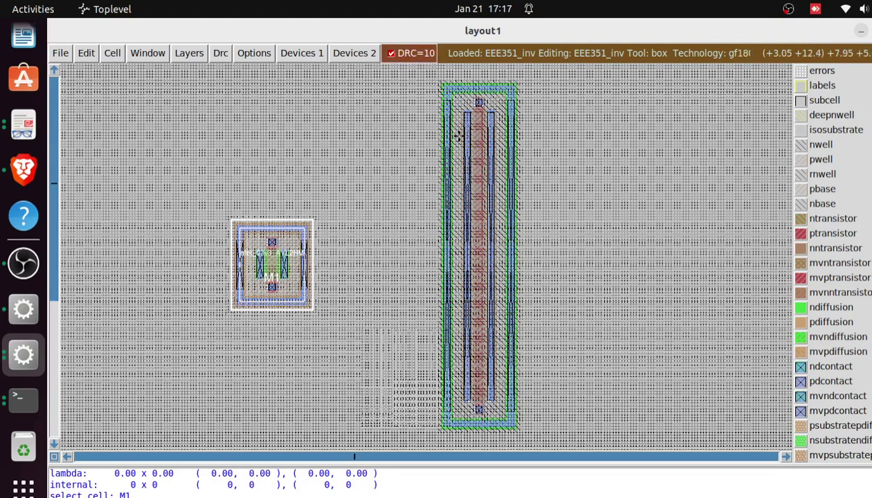
Enclose M1's upper gate contact with the box and query the reasons for its DRC violations
key(shift+z)
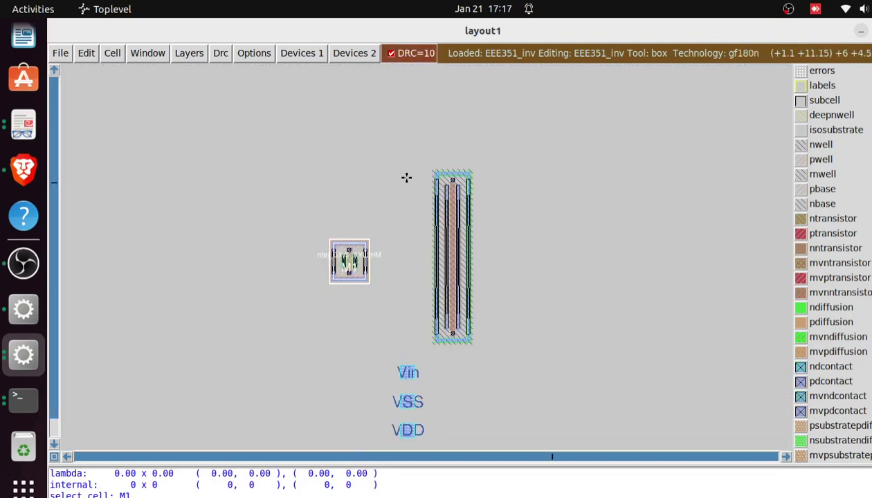
key(z)
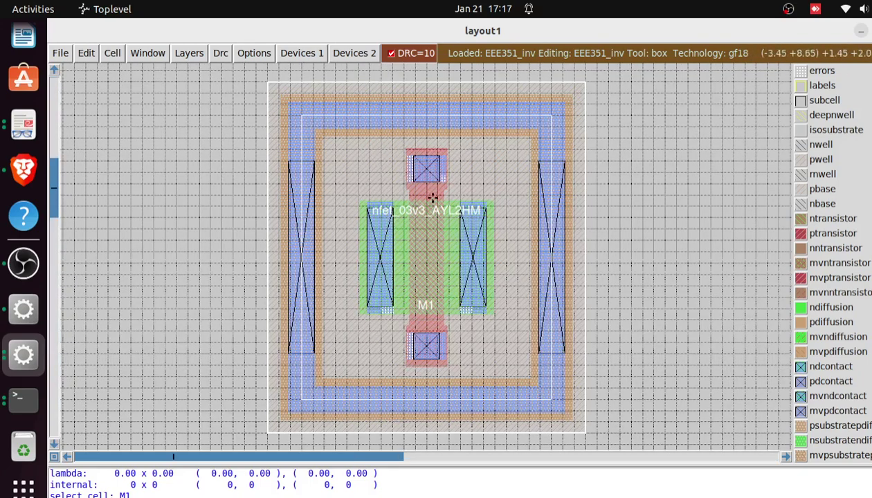
click(380, 188)
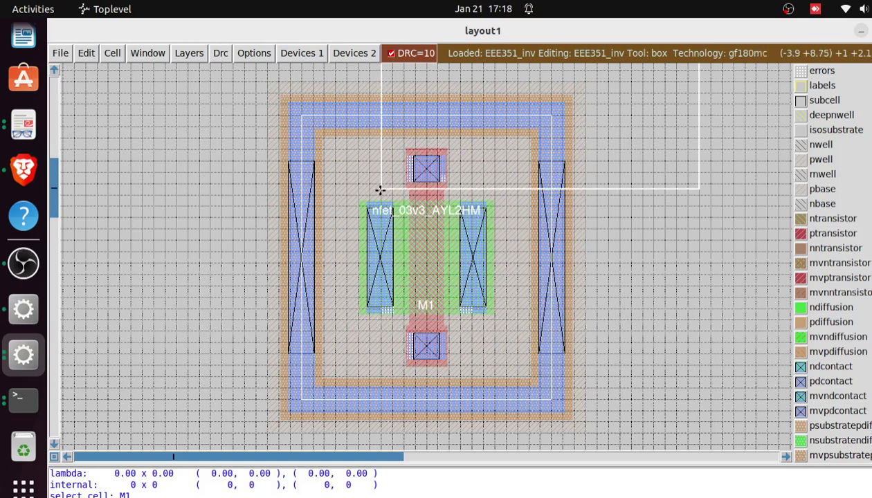
right_click(461, 142)
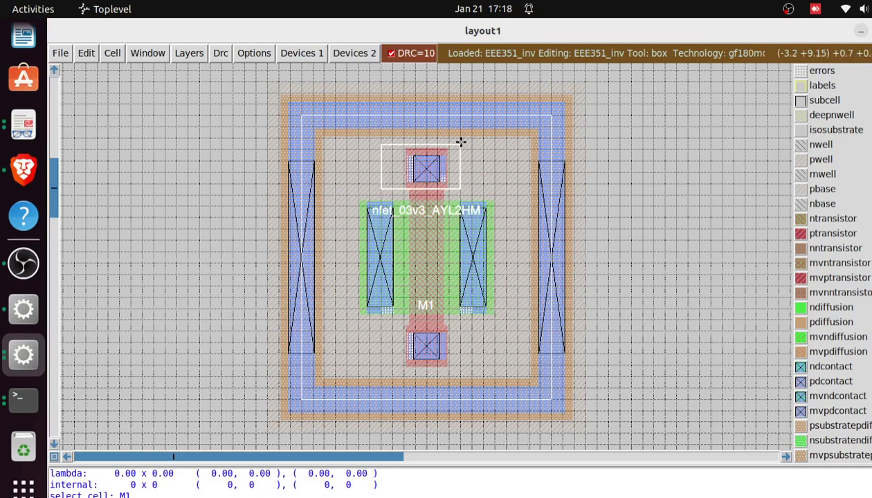
click(369, 193)
click(392, 188)
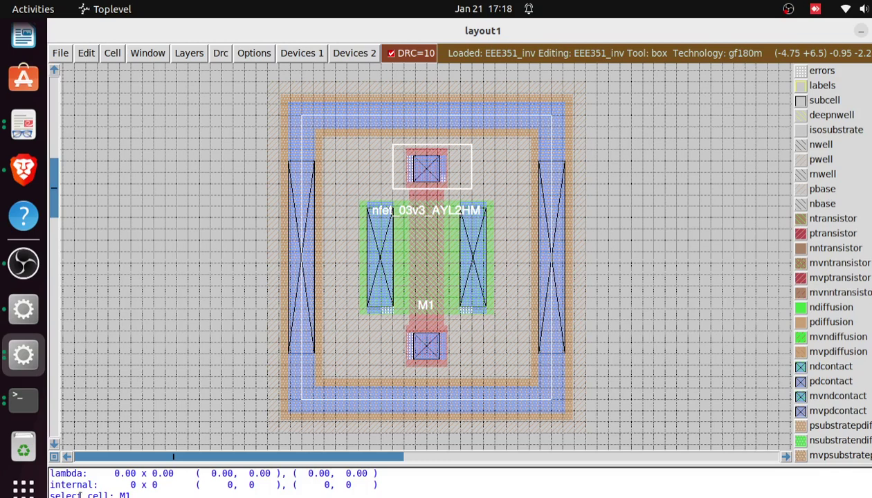
key(y)
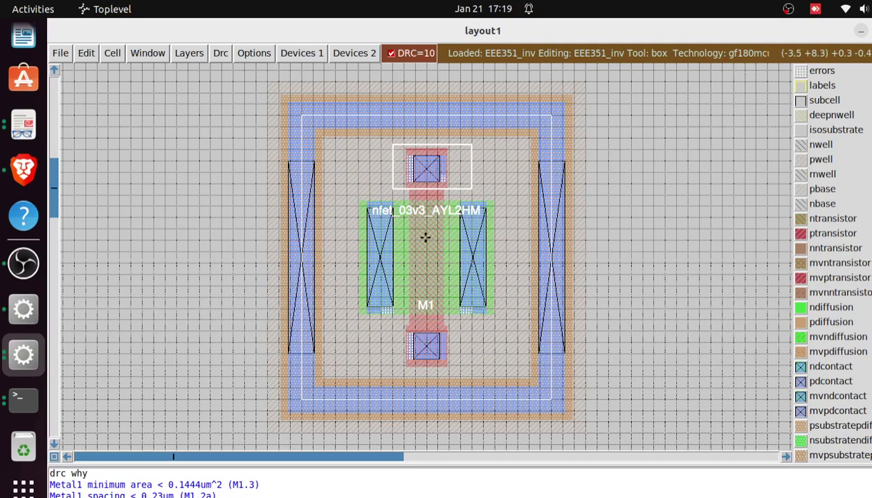
Check the EEE351_inv schematic in xschem, and back in the layout query the DRC violations at the lower end of M1's left diffusion contact
click(22, 311)
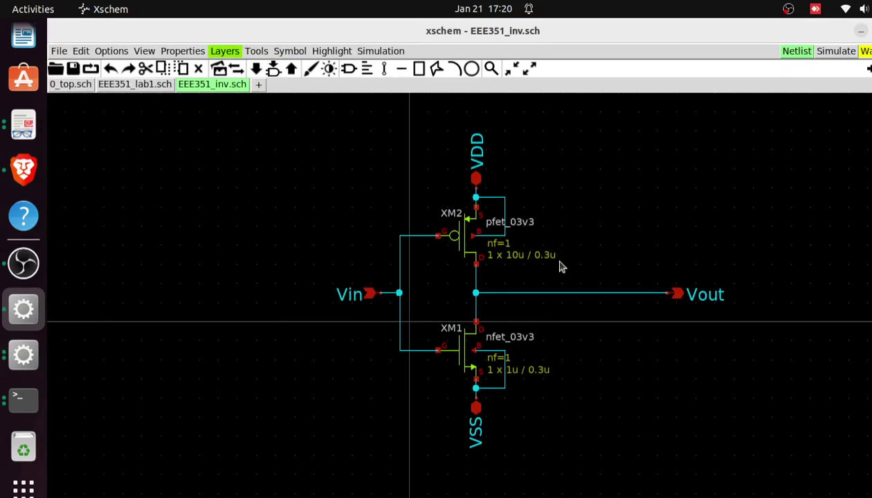
click(860, 31)
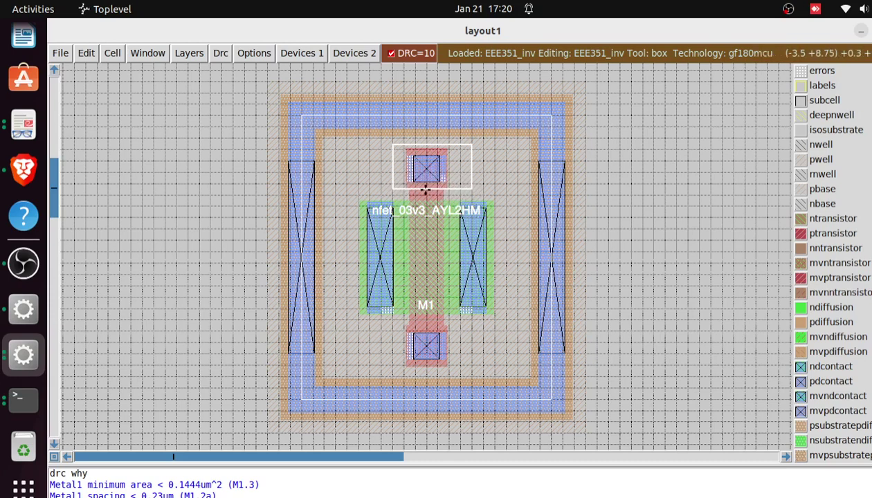
click(366, 319)
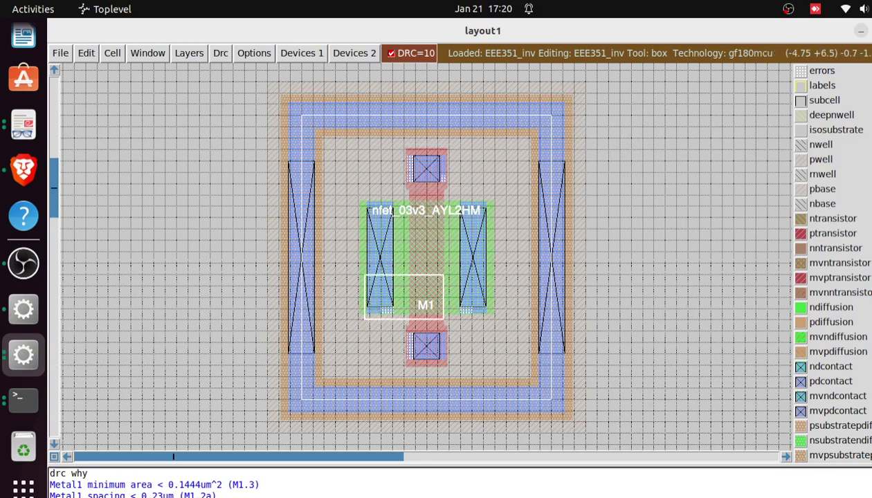
key(Return)
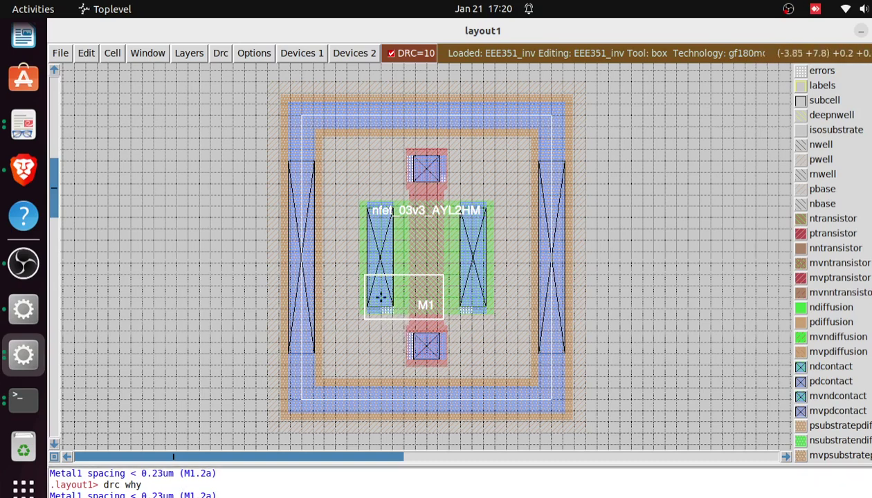
Set the layout grid to 0.10um
click(353, 263)
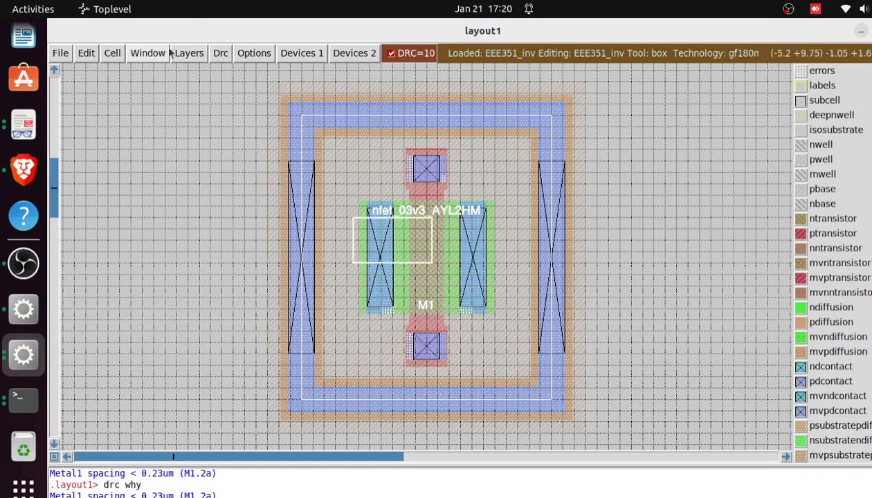
click(148, 54)
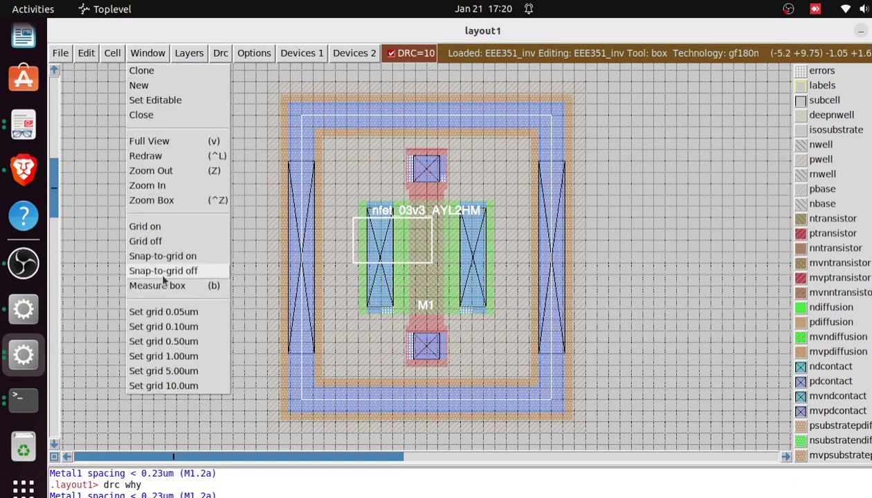
click(184, 328)
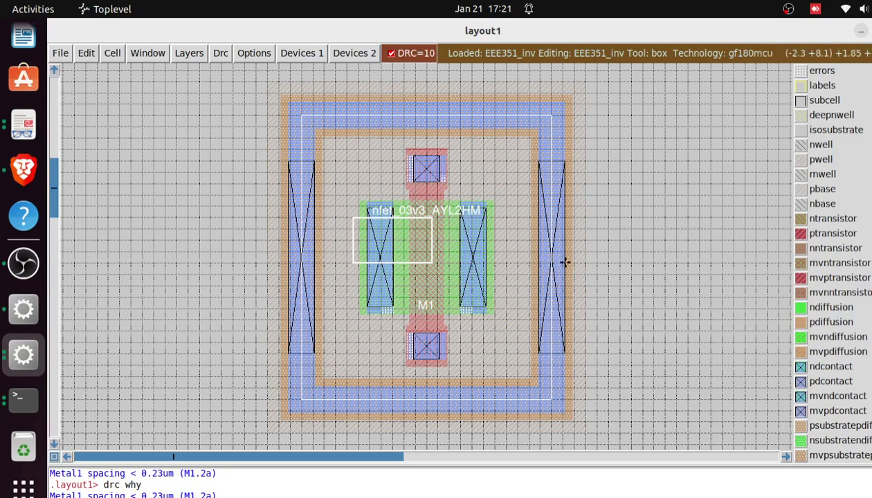
Inspect the gap between M1 and M2 and M2's contact and gate strips, ending with both transistors in view
click(652, 253)
key(Right)
key(Right)
key(Right)
key(Right)
key(Right)
key(Right)
key(Right)
key(Right)
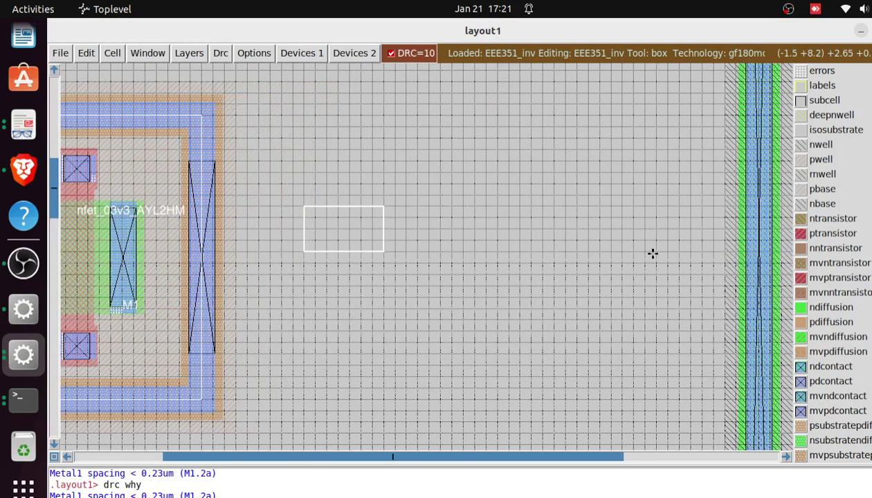
key(Right)
key(Right)
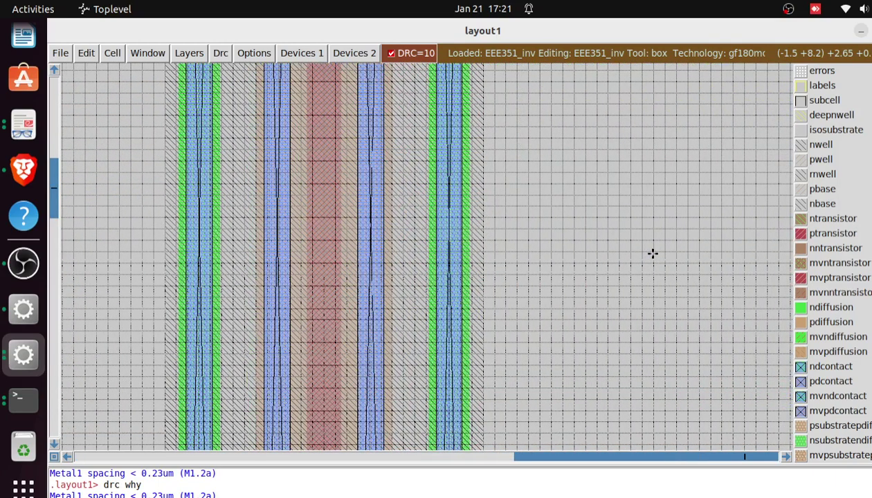
key(shift+z)
key(shift+z)
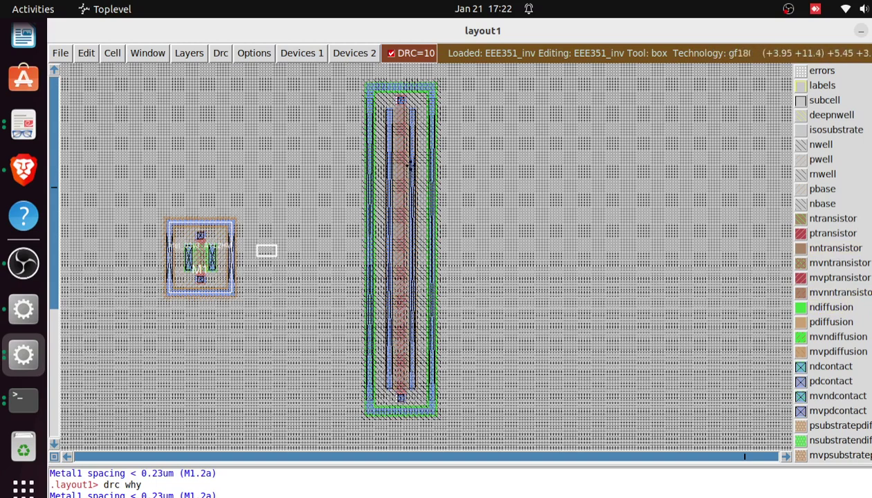
Inspect the lower end of M2, including its diffusion contacts, gate contact and guard ring
key(z)
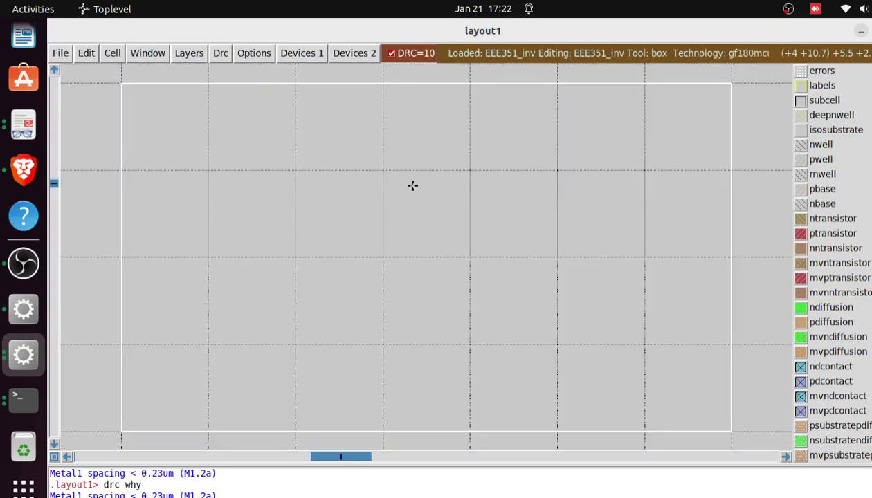
key(Down)
key(Right)
key(Right)
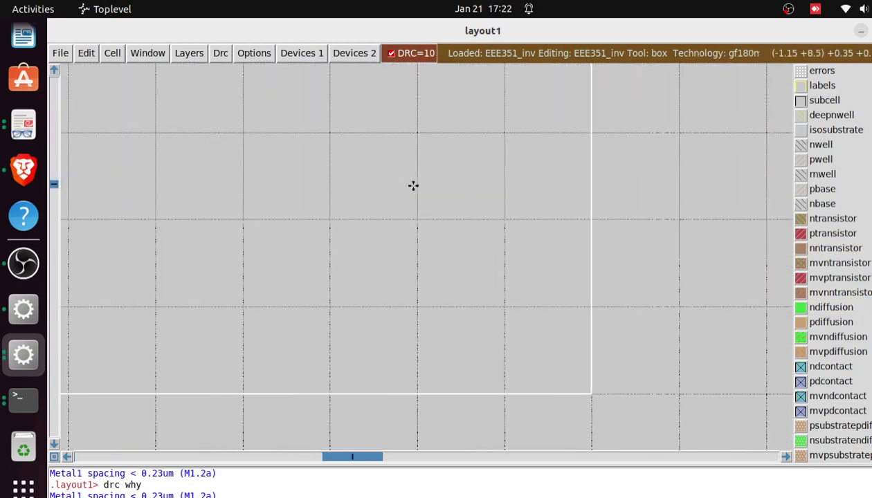
key(shift+z)
key(shift+z)
key(Right)
key(Right)
key(Right)
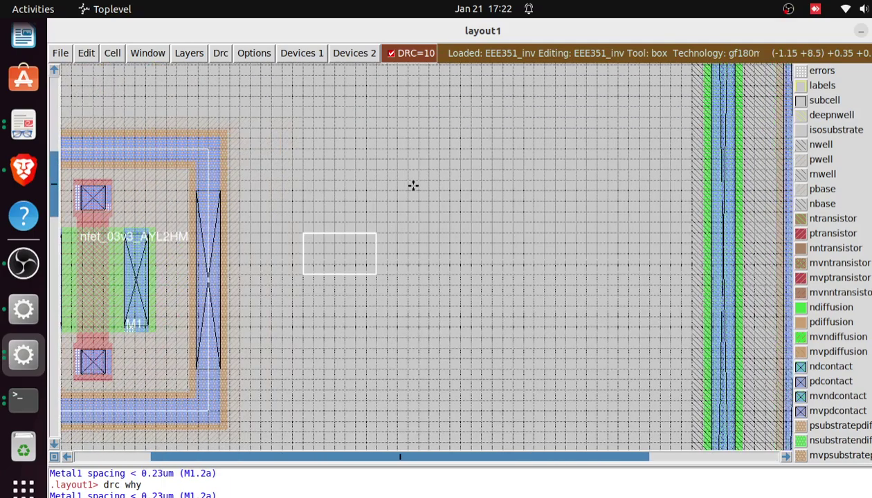
key(Right)
key(Right)
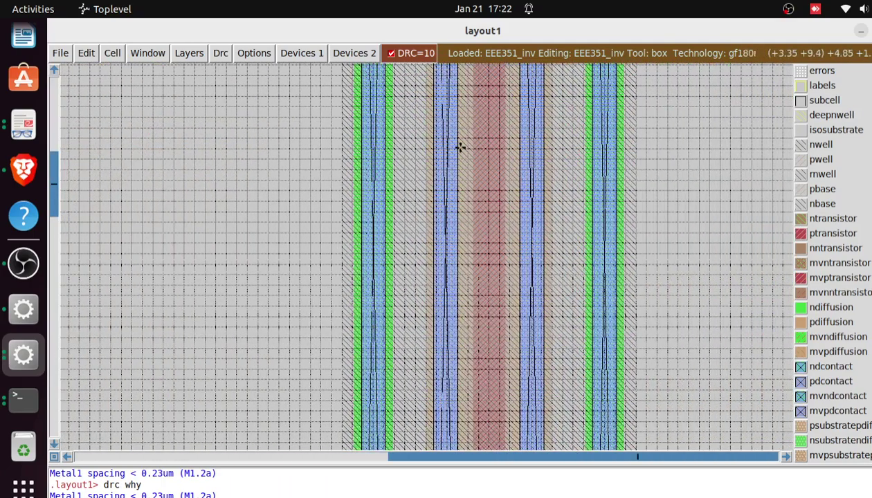
key(Down)
key(Down)
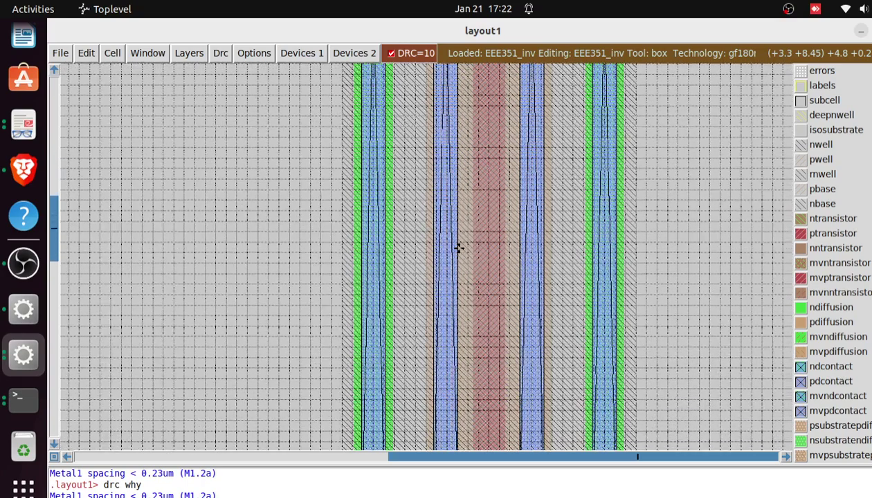
key(Down)
key(Down)
key(Down)
key(Down)
key(Up)
key(Up)
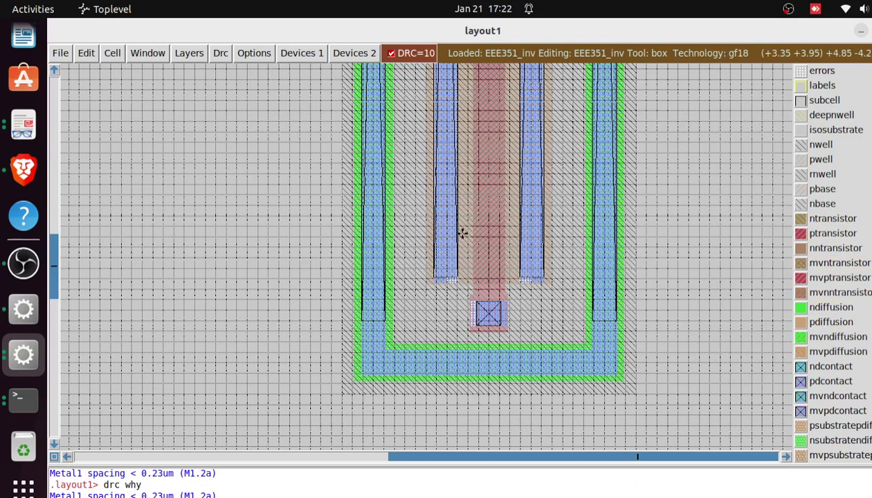
Inspect M2's left guard ring, diffusion contact ends and lower gate contact up close, ending with both transistors in view
click(315, 230)
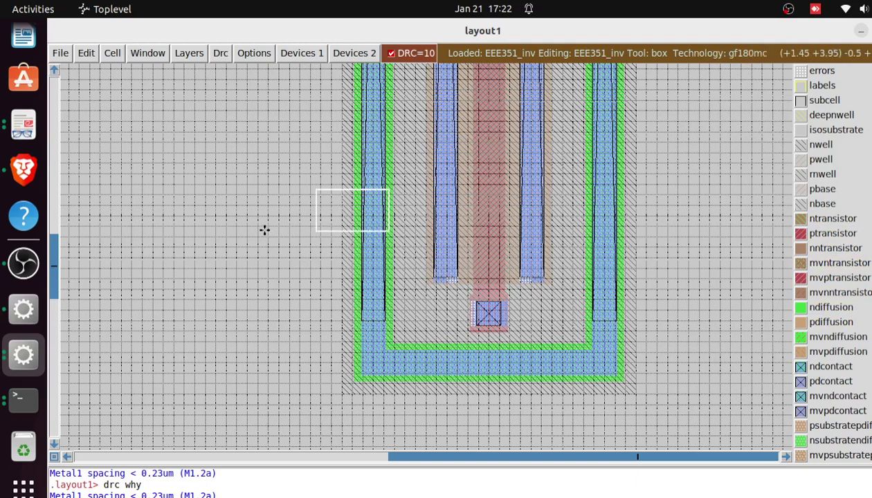
key(shift+z)
key(shift+z)
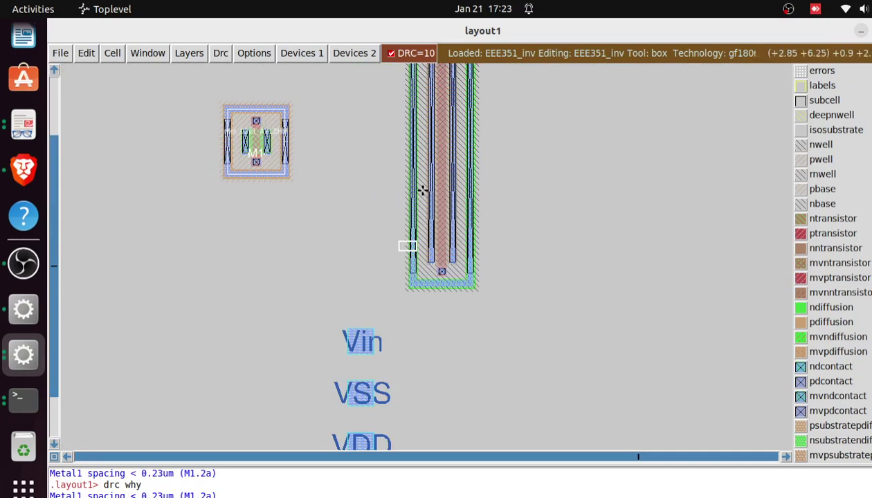
scroll(422, 190, up, 1)
scroll(422, 191, up, 2)
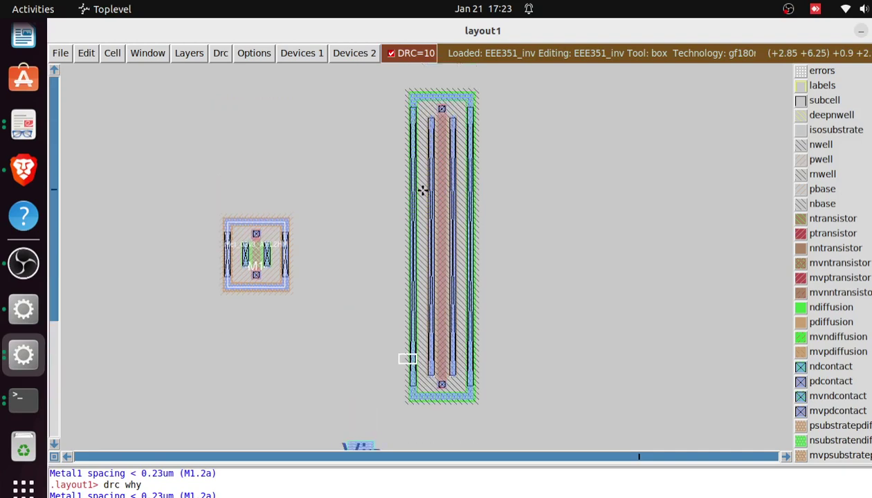
key(z)
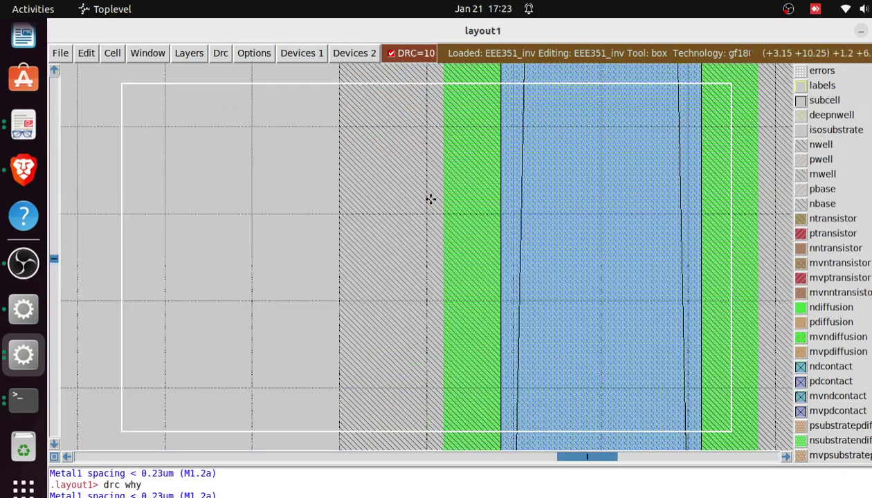
key(shift+z)
key(shift+z)
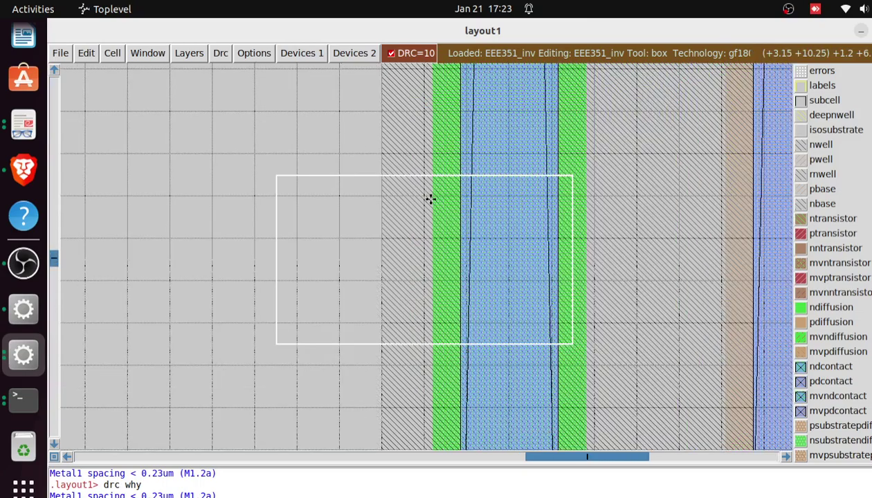
scroll(431, 199, right, 5)
scroll(431, 200, down, 4)
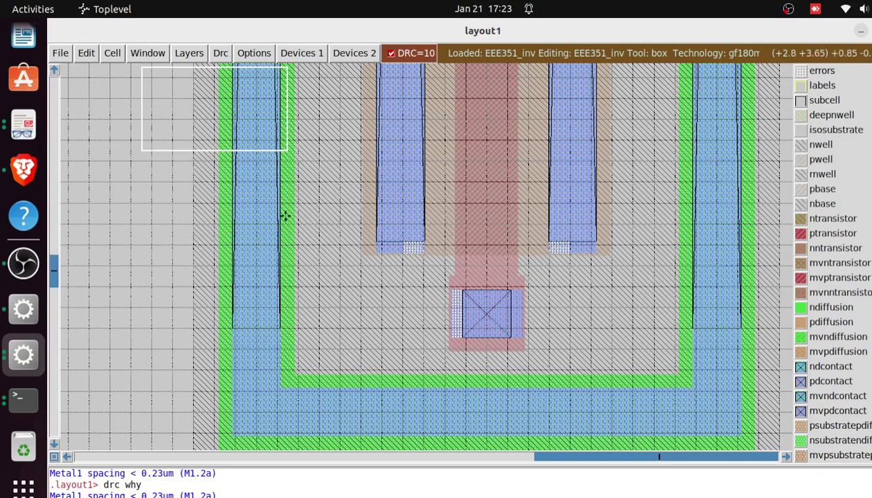
key(shift+z)
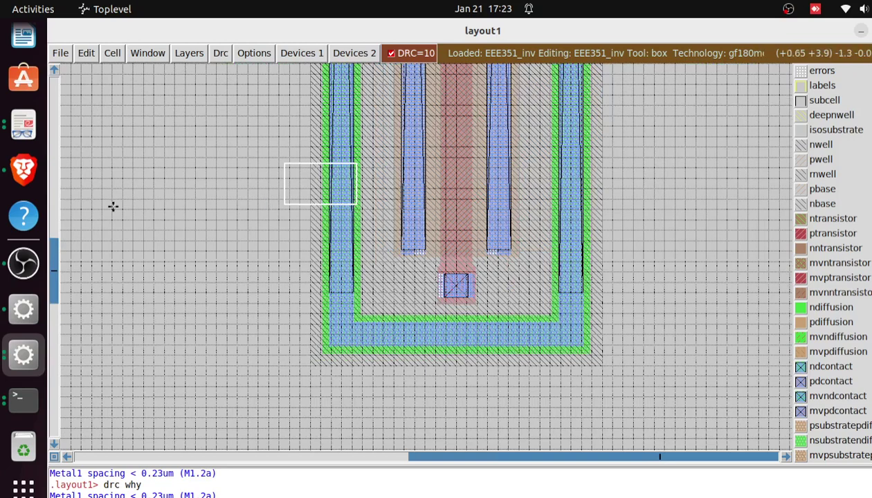
key(shift+z)
key(shift+z)
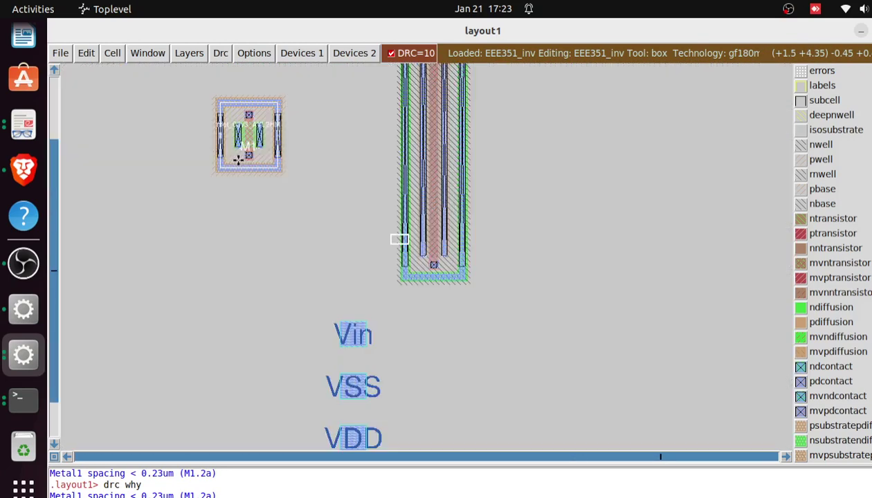
scroll(335, 161, up, 3)
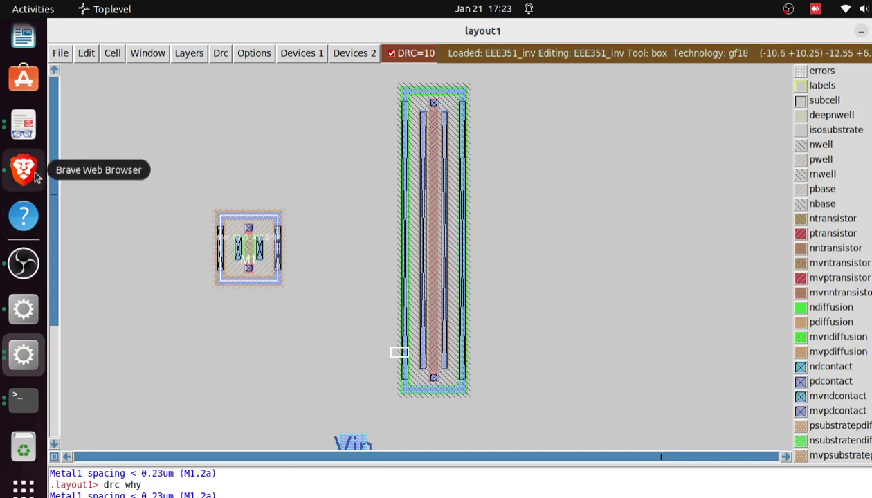
Switch to the EEE351_inv schematic in xschem and set the length L of the pfet M2 to 0.8u
click(18, 323)
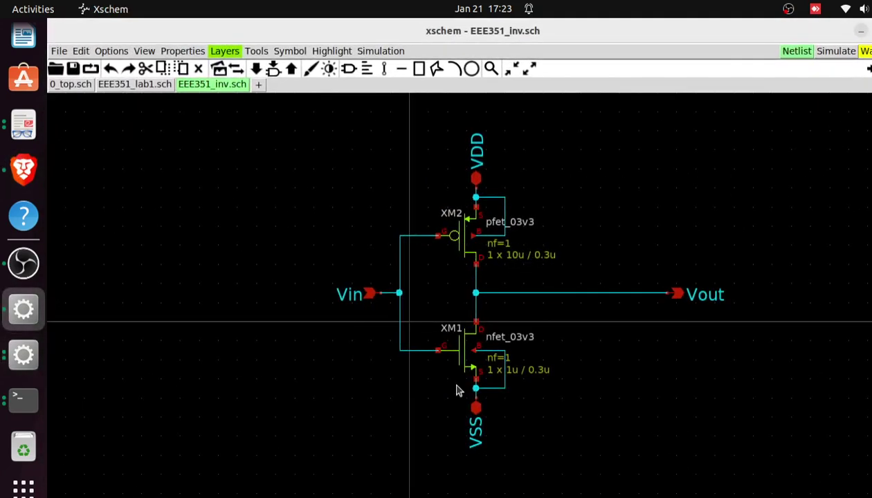
double_click(467, 238)
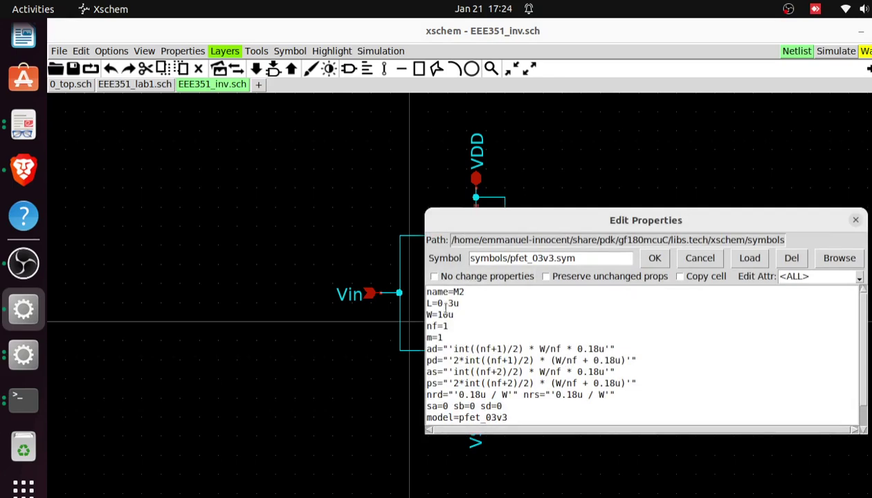
click(451, 304)
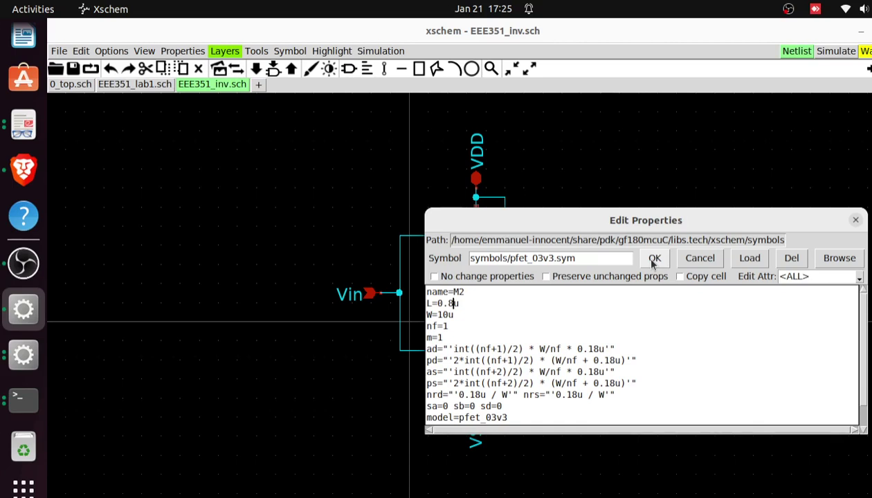
key(Right)
click(654, 262)
Set the length L of the nfet M1 to 0.8u and leave nothing selected in the schematic
double_click(465, 358)
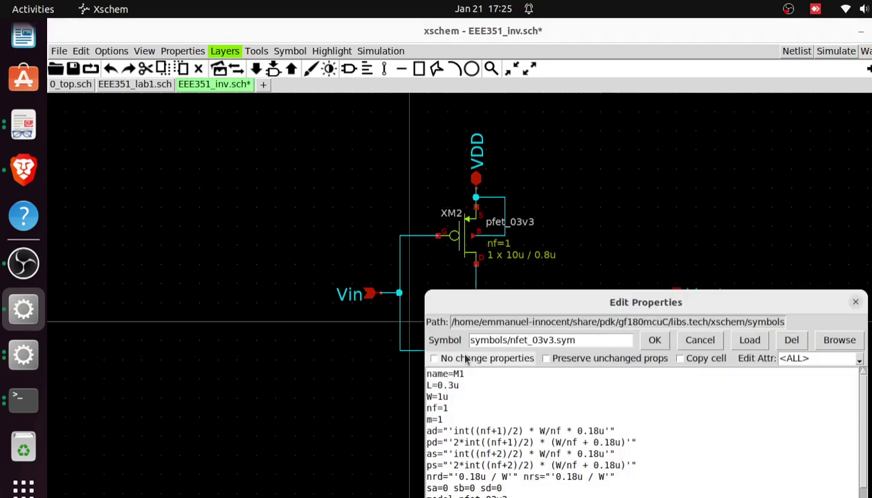
drag(545, 312, 499, 189)
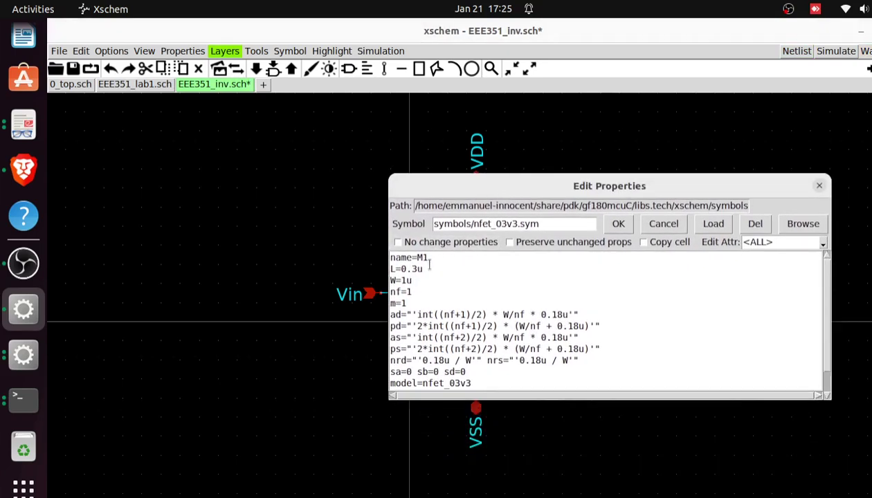
click(409, 270)
key(Delete)
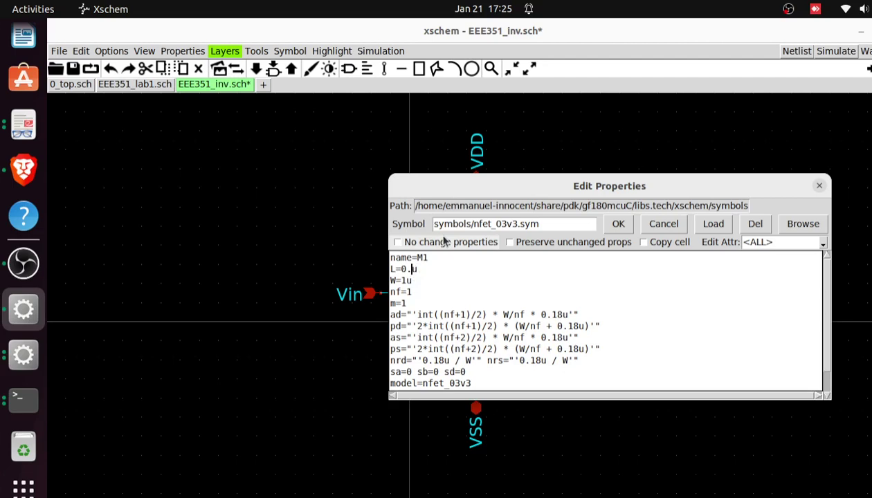
text(8)
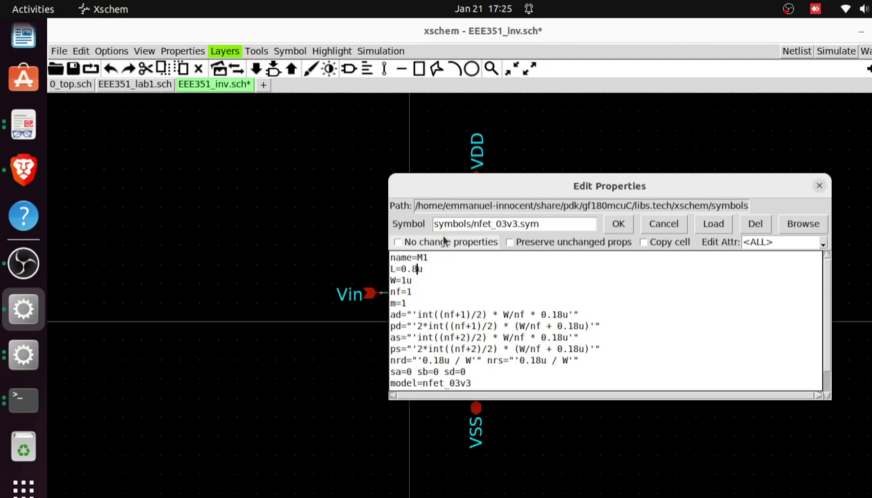
click(618, 224)
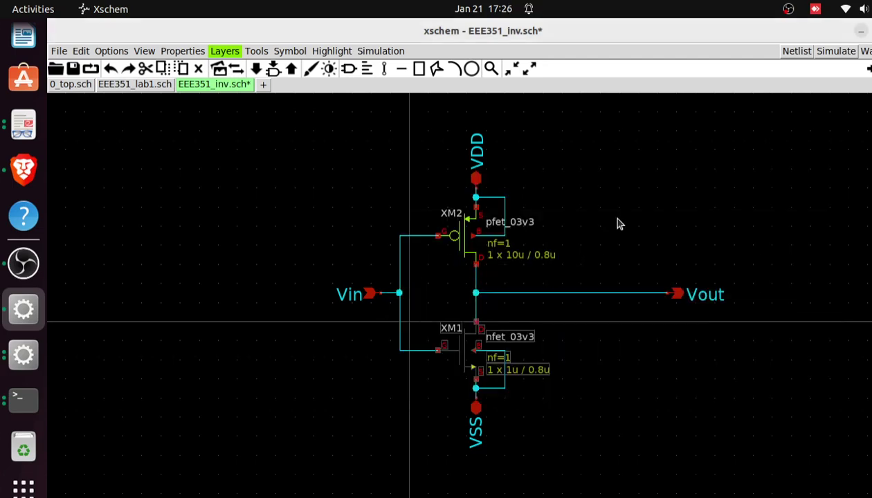
click(621, 181)
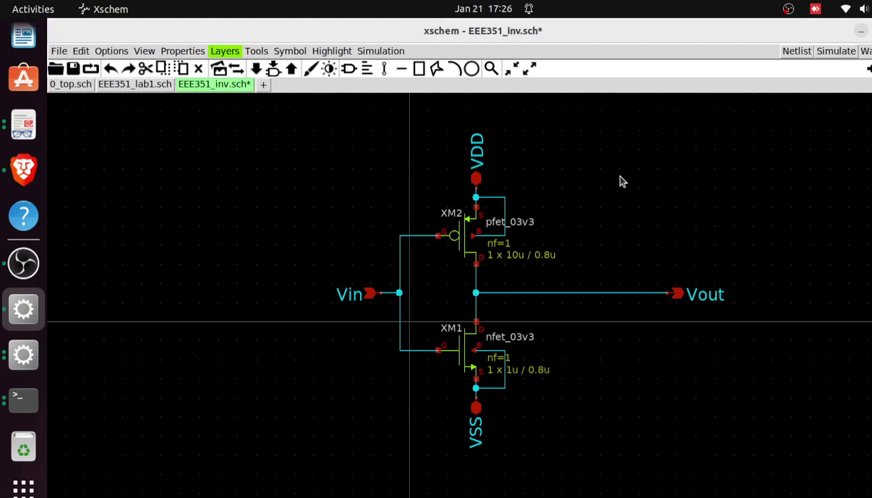
Save the EEE351_inv schematic, then generate its netlist and save it as EEE351_inv.spice
key(ctrl+s)
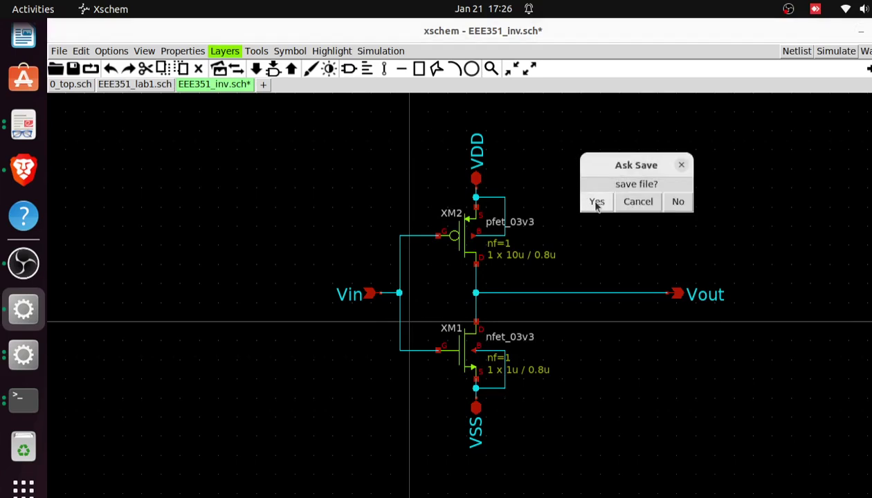
click(597, 202)
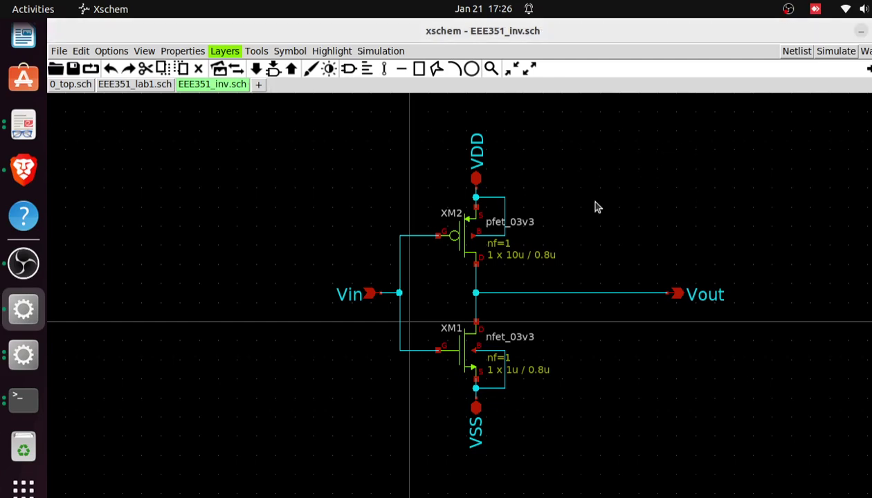
click(797, 53)
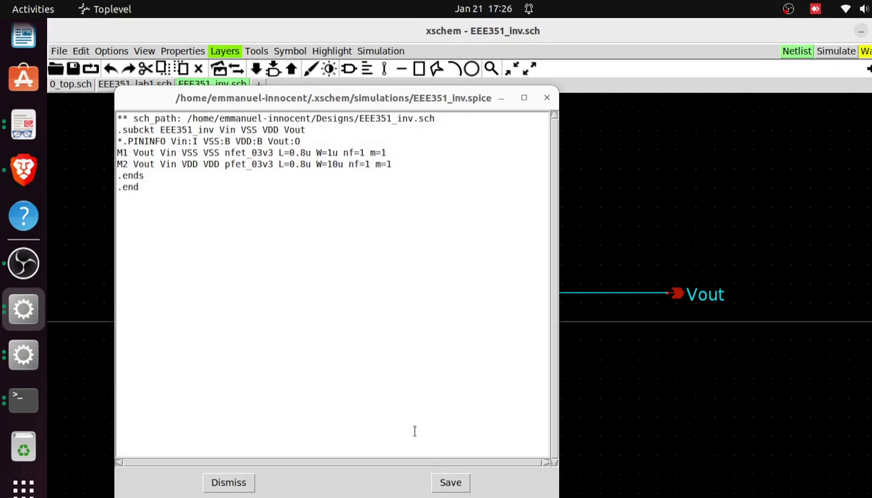
click(456, 487)
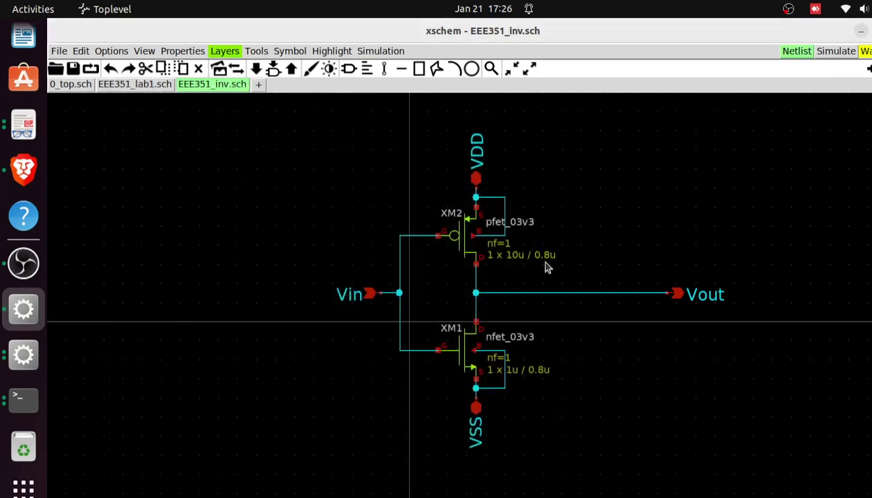
Switch back to the Magic layout and delete the M1 and M2 transistor cells, keeping the pins
click(23, 355)
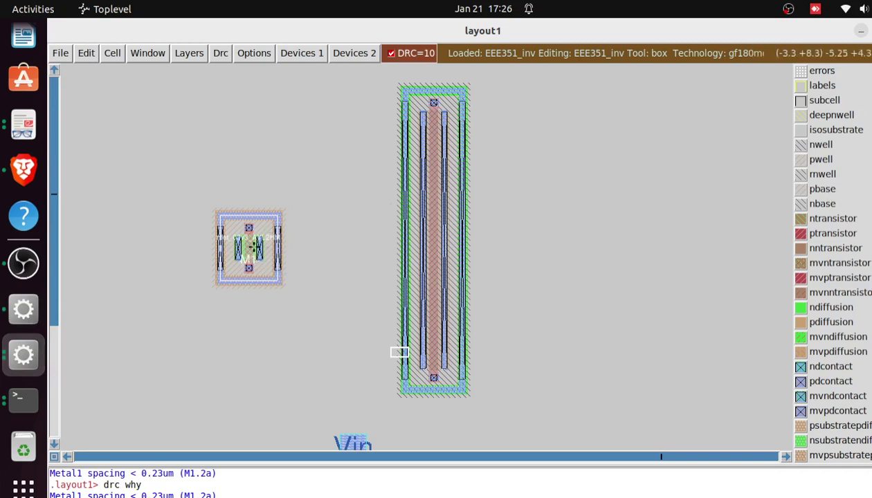
scroll(337, 244, down, 3)
scroll(336, 243, up, 1)
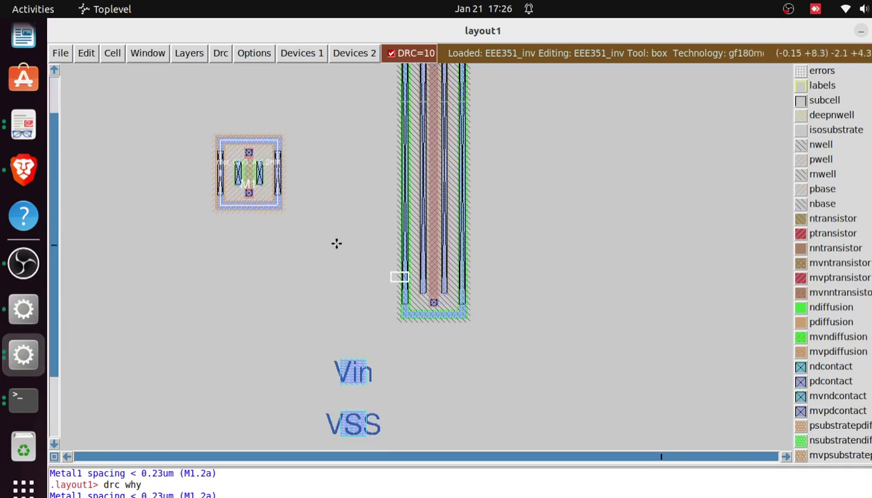
click(247, 158)
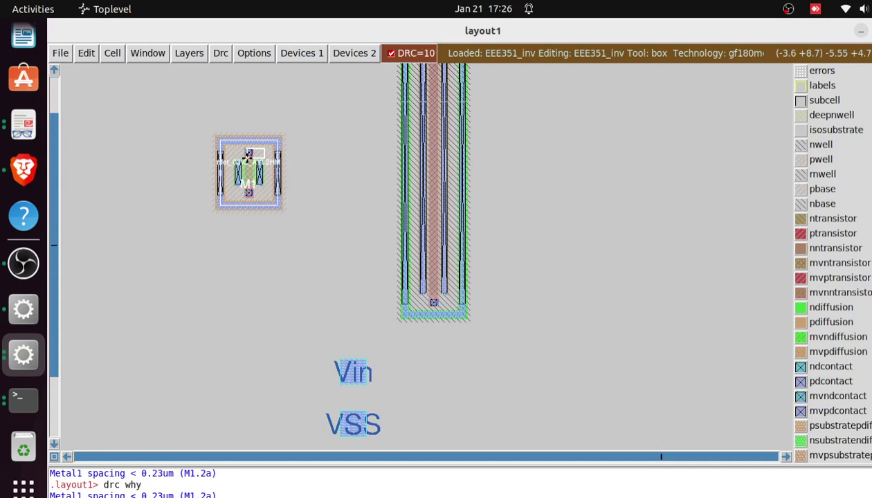
key(i)
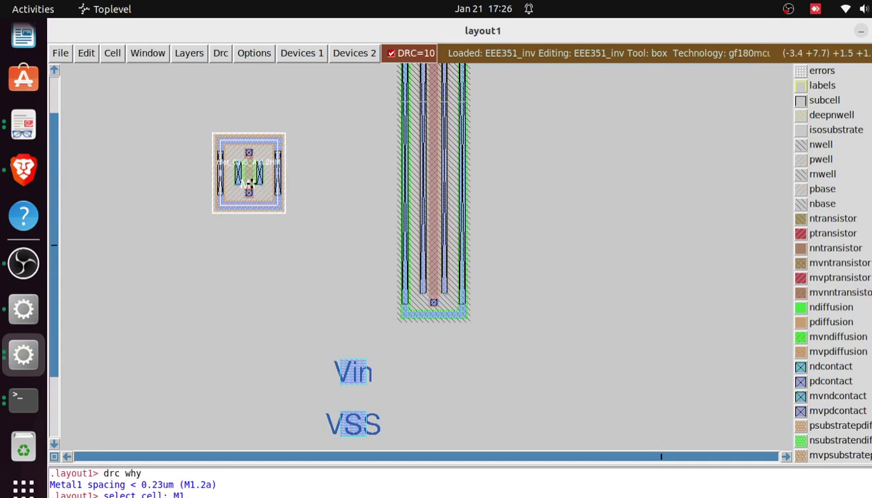
key(d)
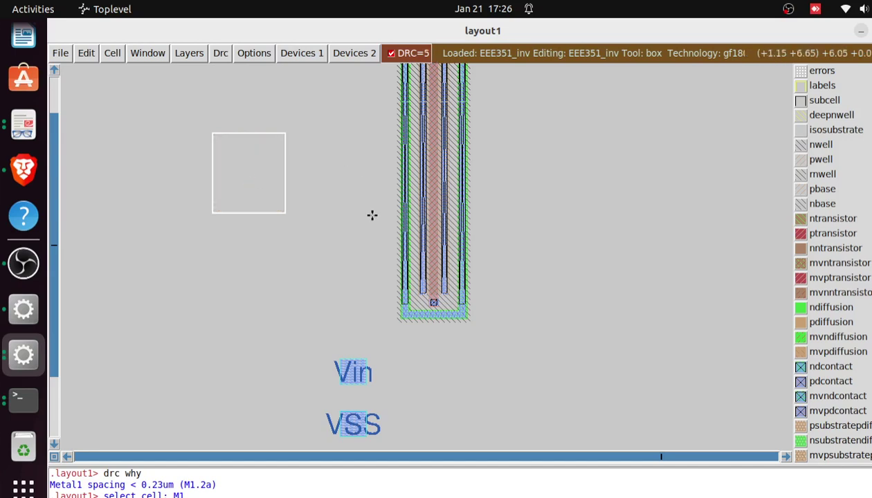
key(i)
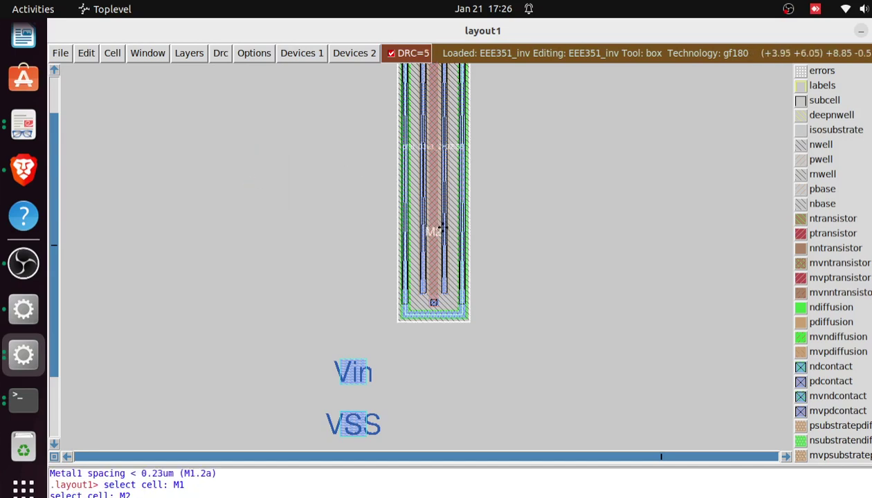
key(d)
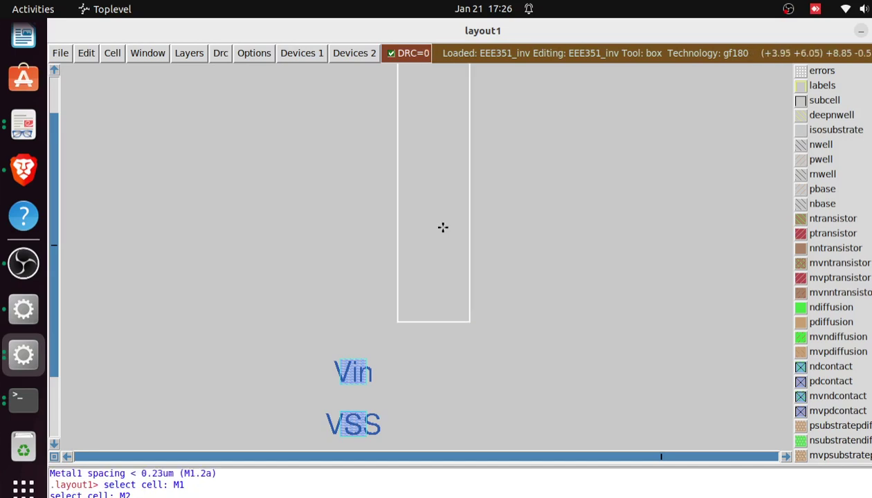
Delete the Vin and VSS pins from the EEE351_inv layout
click(357, 377)
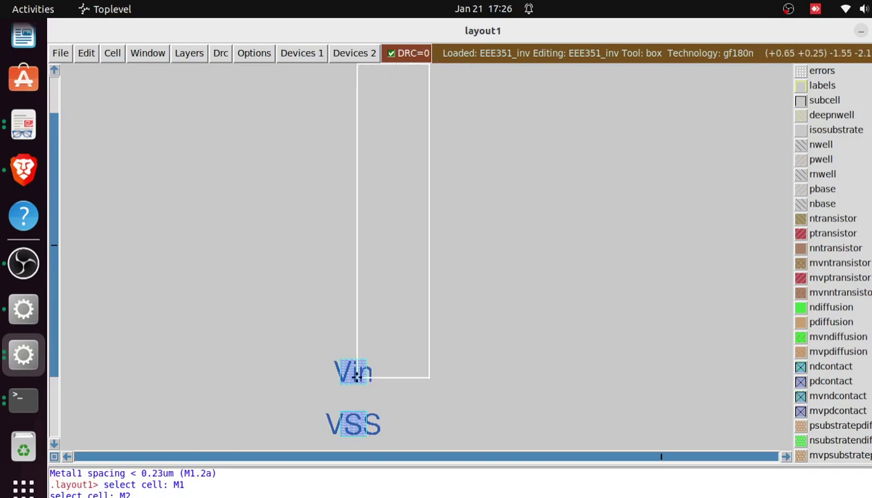
scroll(355, 378, down, 5)
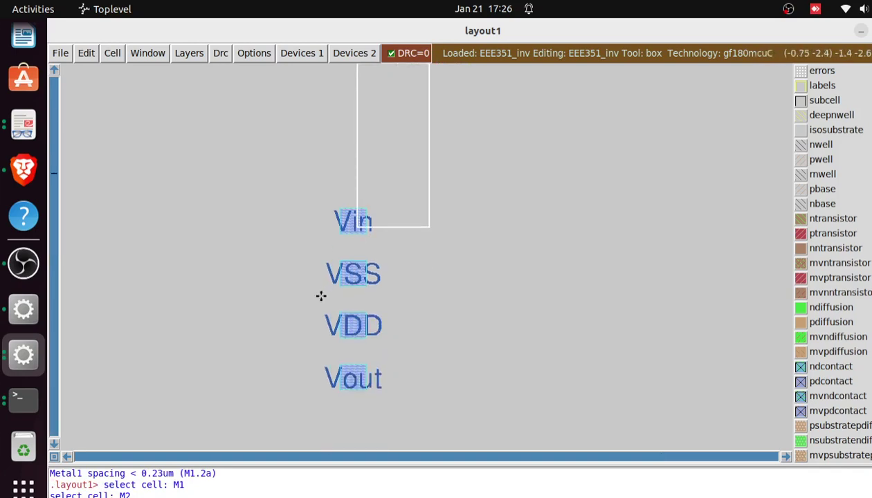
scroll(321, 297, down, 1)
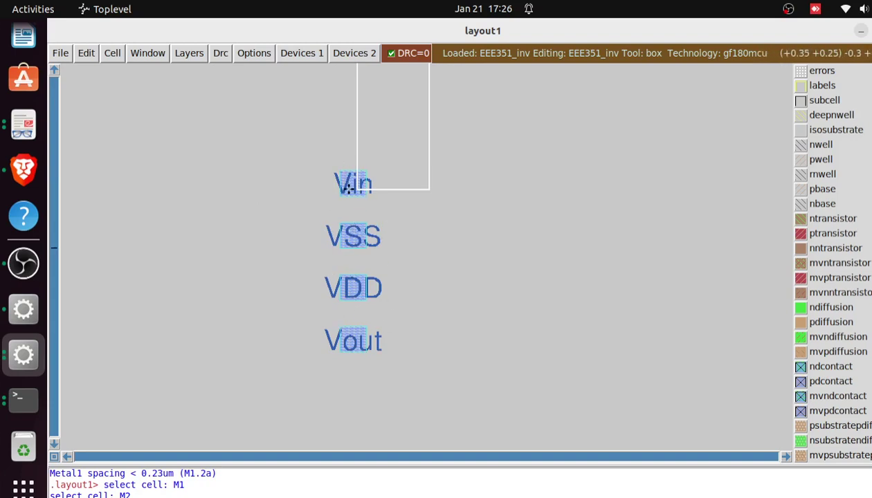
click(350, 188)
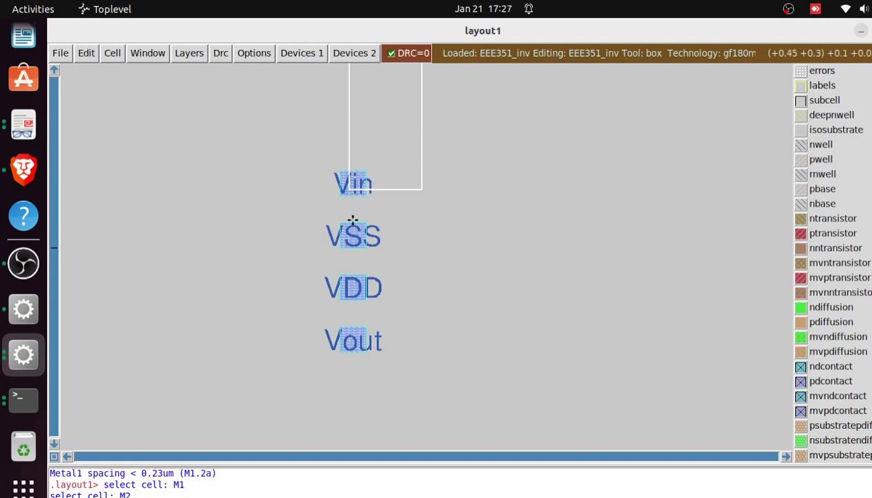
click(355, 183)
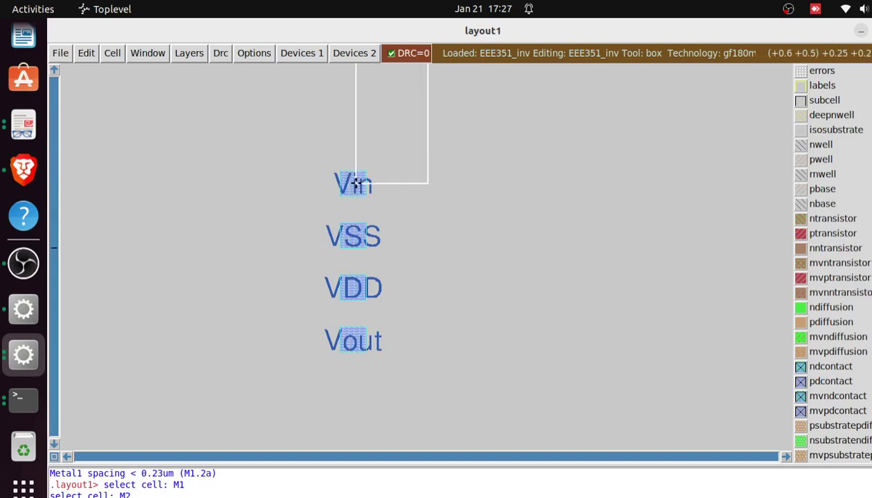
key(s)
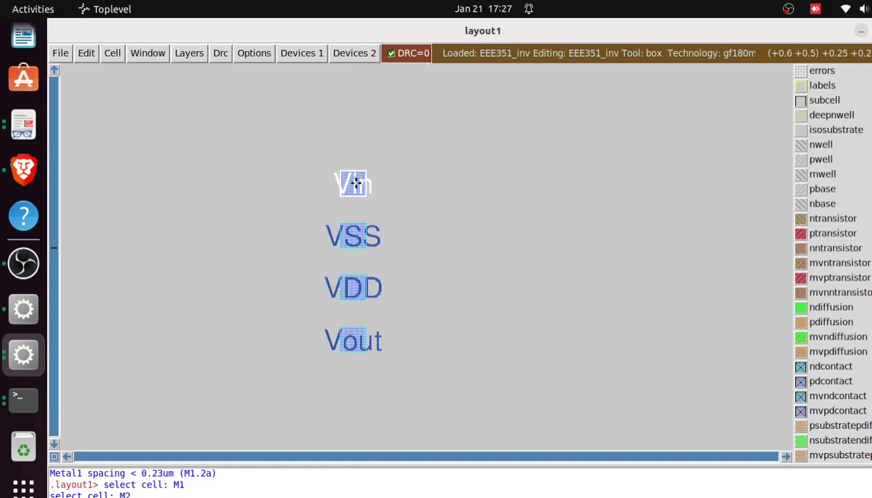
key(d)
click(355, 244)
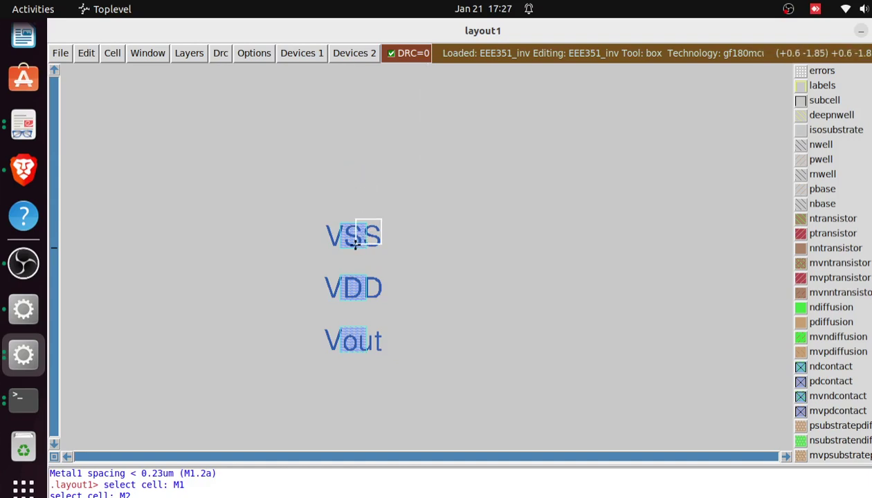
key(s)
key(d)
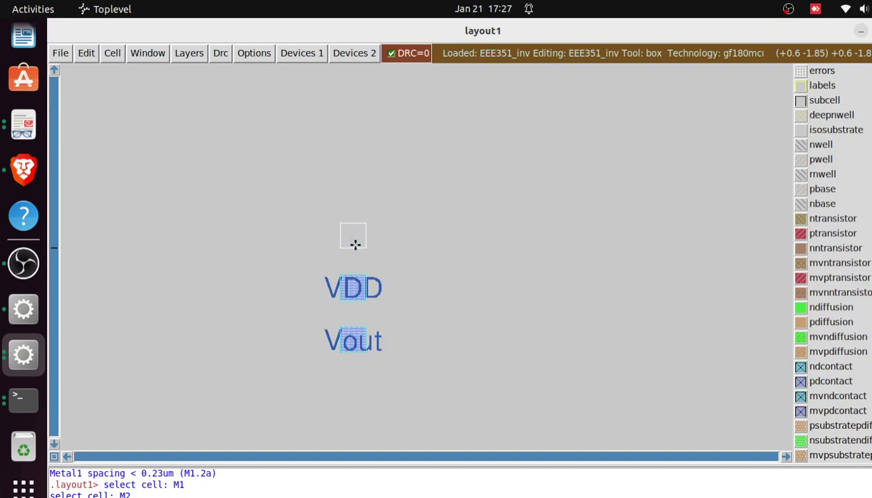
Delete the VDD and Vout pins so that the layout is completely empty
click(351, 292)
key(s)
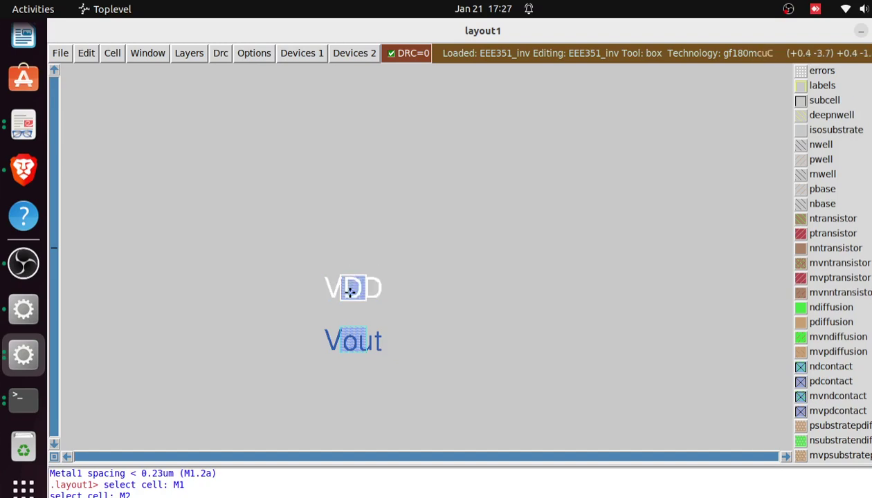
key(d)
click(354, 345)
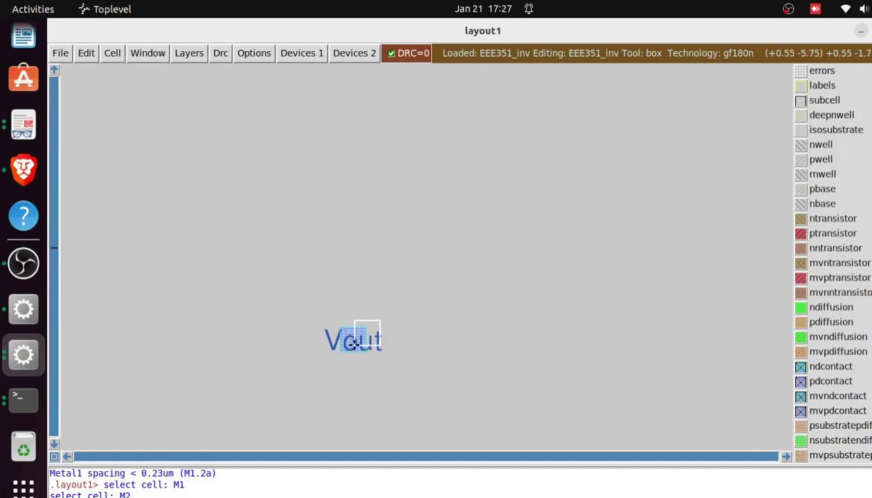
key(s)
key(d)
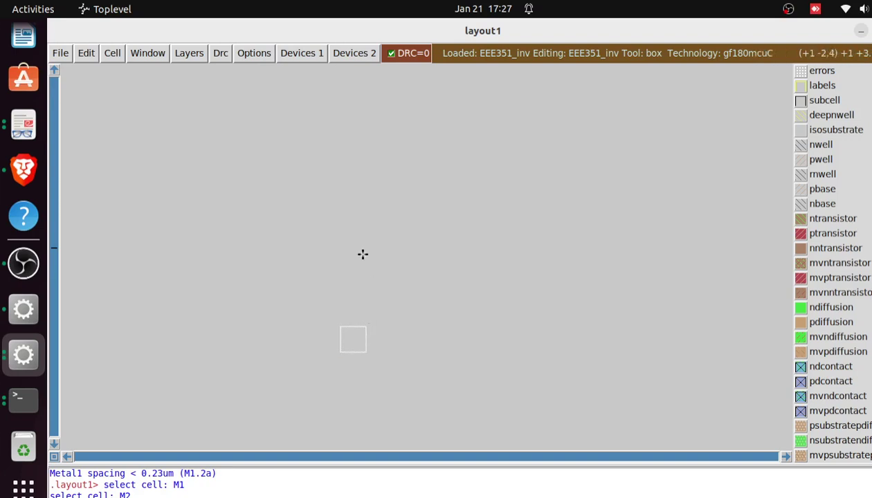
click(351, 240)
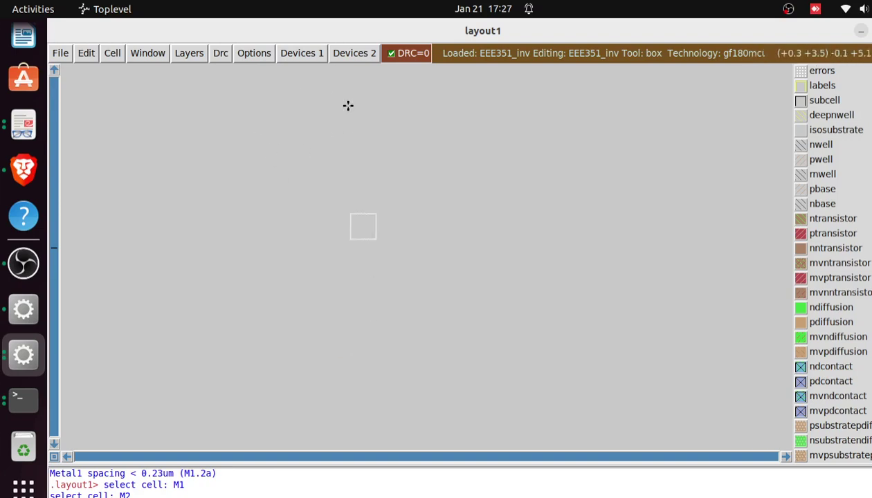
click(62, 55)
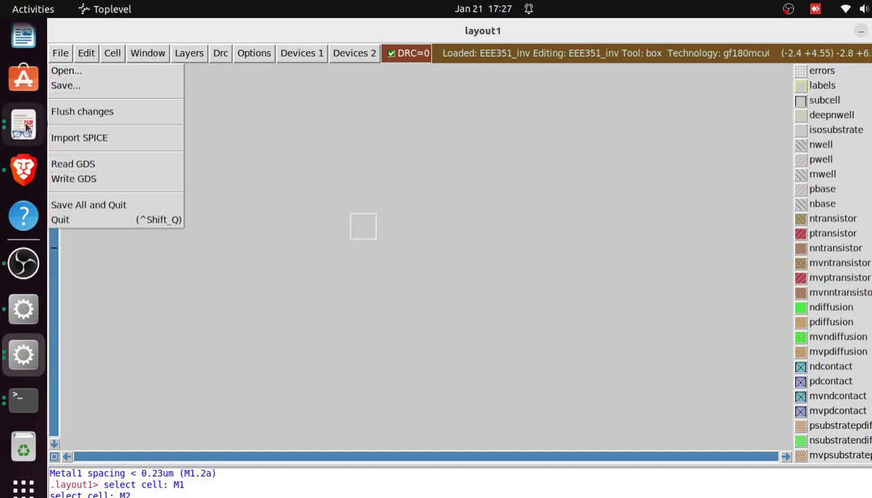
click(25, 128)
click(24, 128)
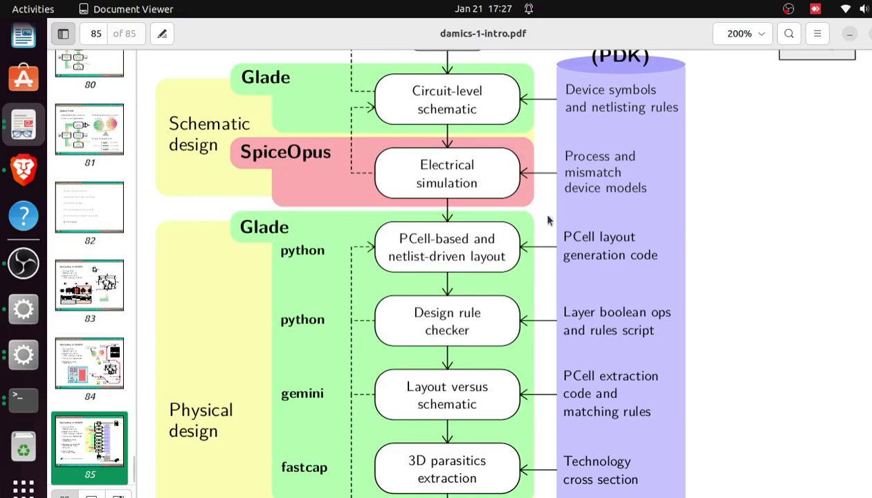
click(848, 36)
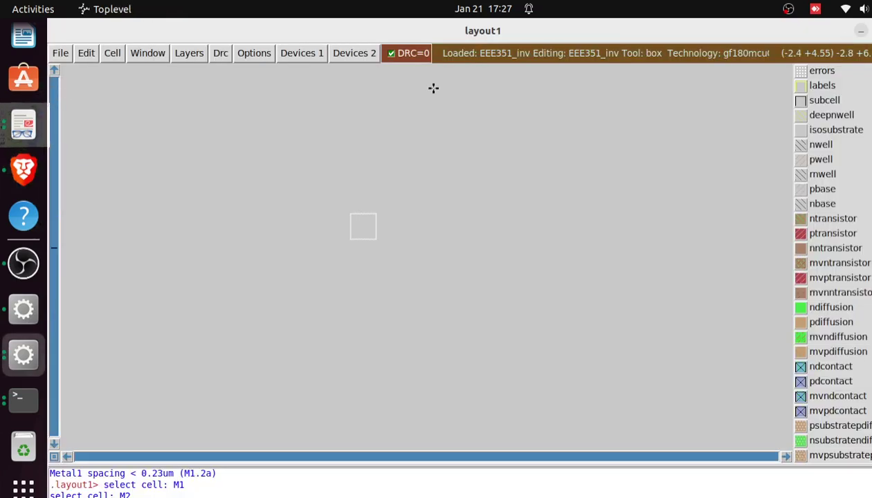
Import the SPICE netlist EEE351_inv.spice from the xschem simulations folder into the layout
click(60, 56)
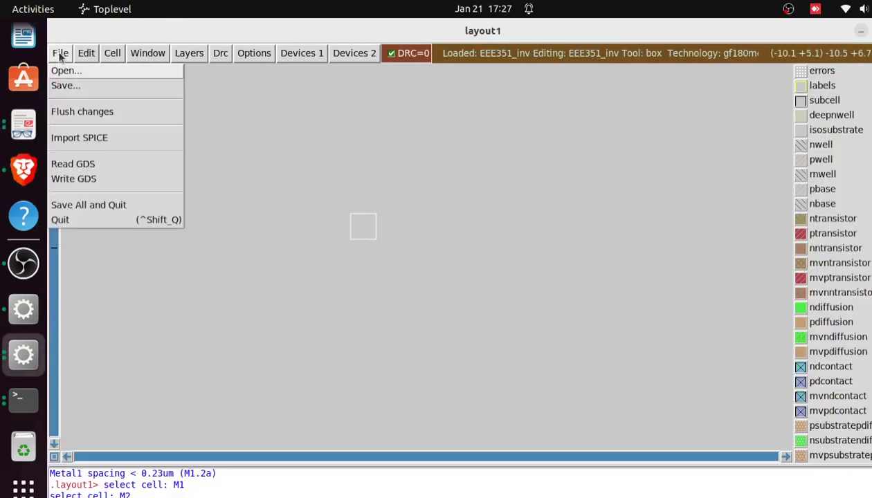
click(80, 138)
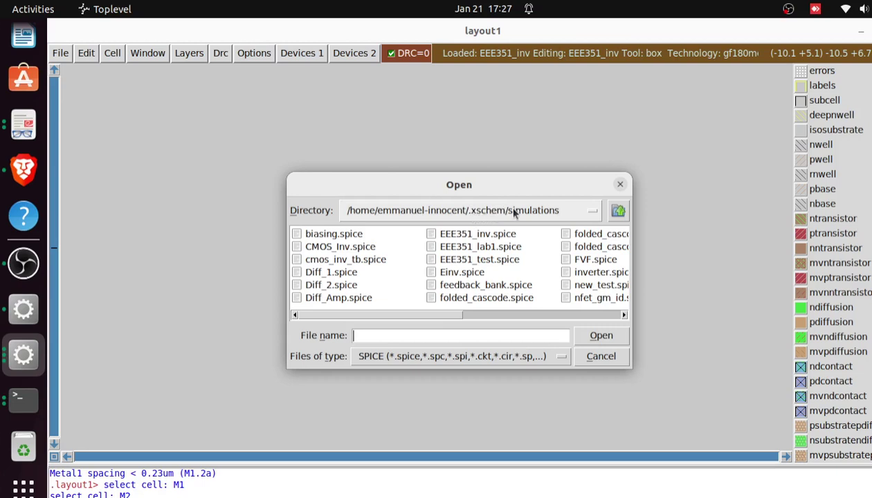
click(471, 236)
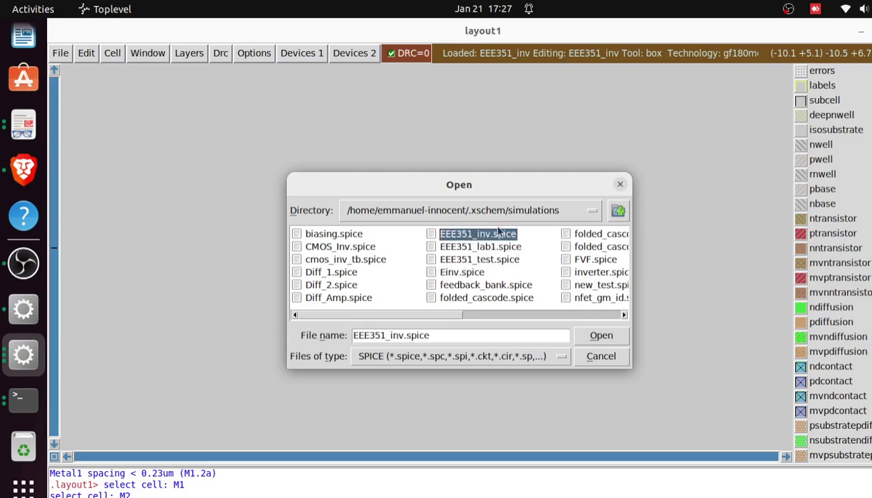
click(595, 339)
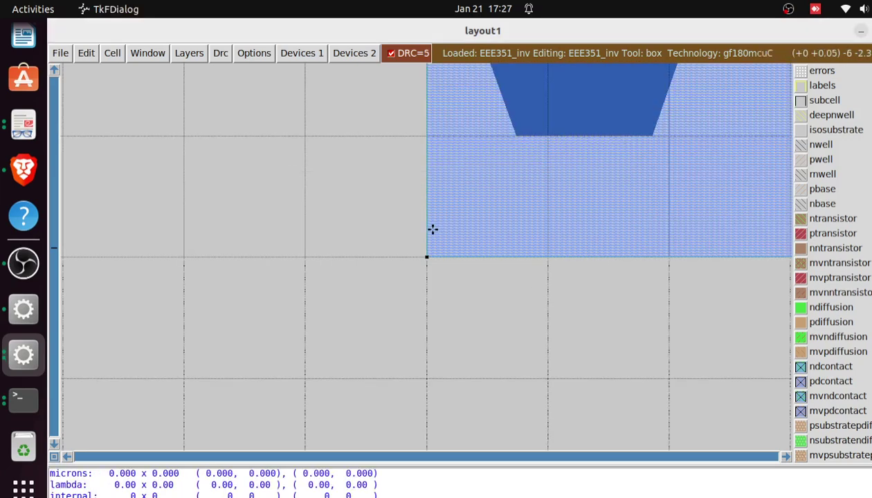
Select the M1 nfet cell and move it away from the M2 pfet, up and to the left, leaving a clear gap
key(shift+z)
key(shift+z)
key(shift+z)
key(shift+z)
key(shift+z)
key(shift+z)
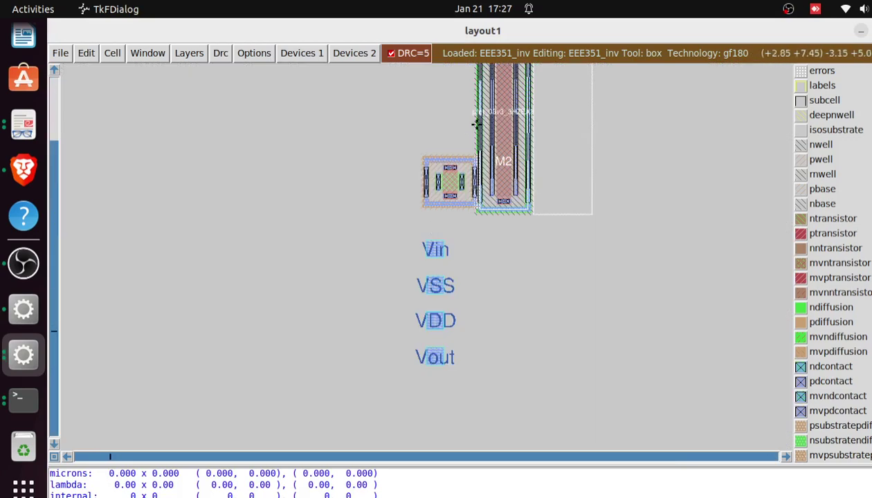
key(shift+z)
key(z)
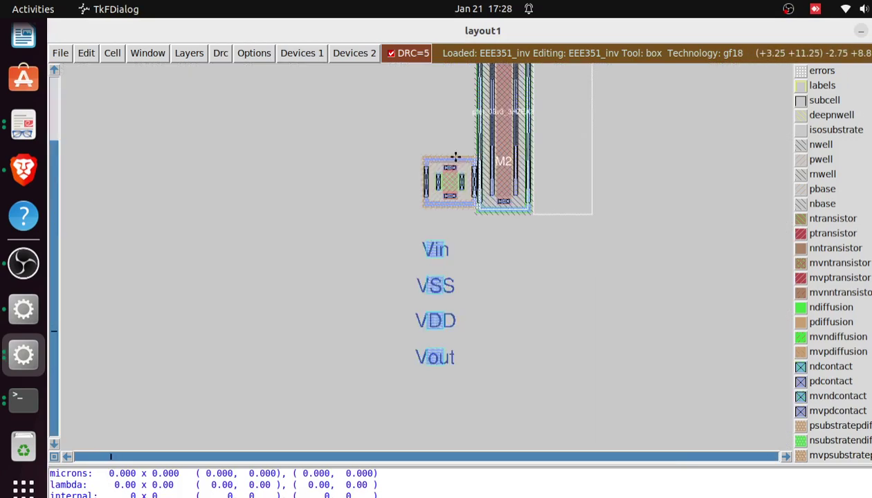
key(Up)
key(Up)
key(Up)
key(Down)
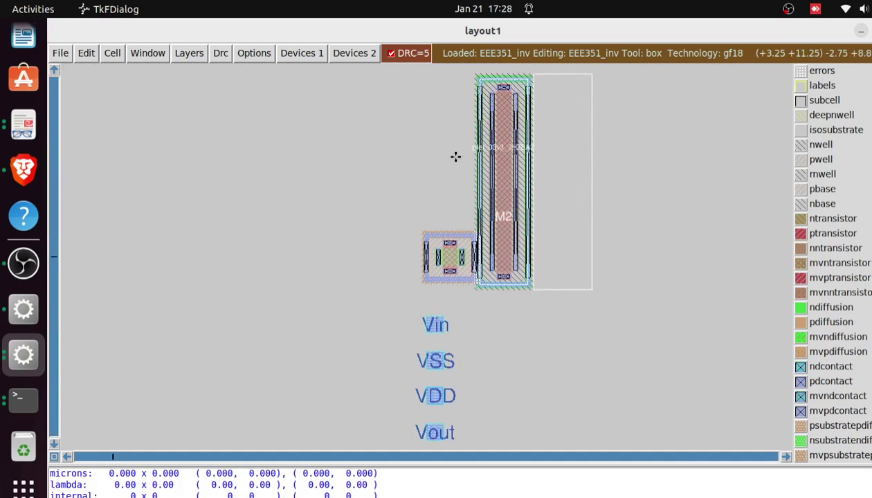
key(Up)
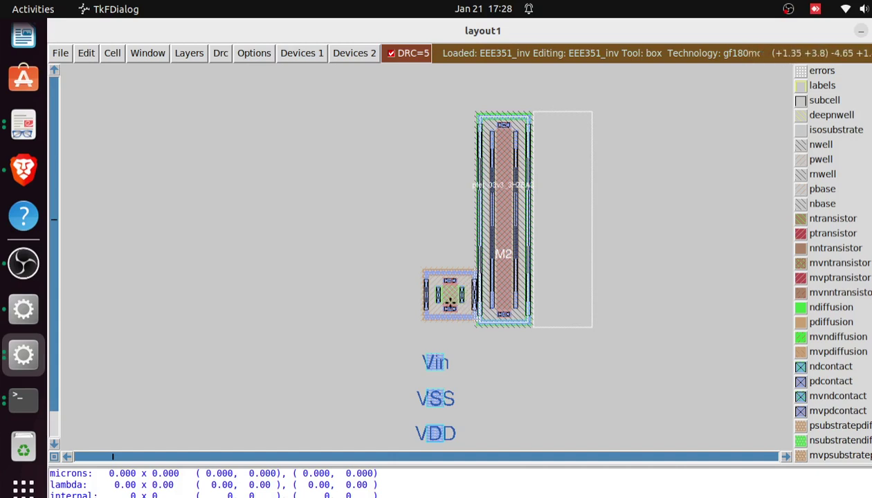
click(448, 302)
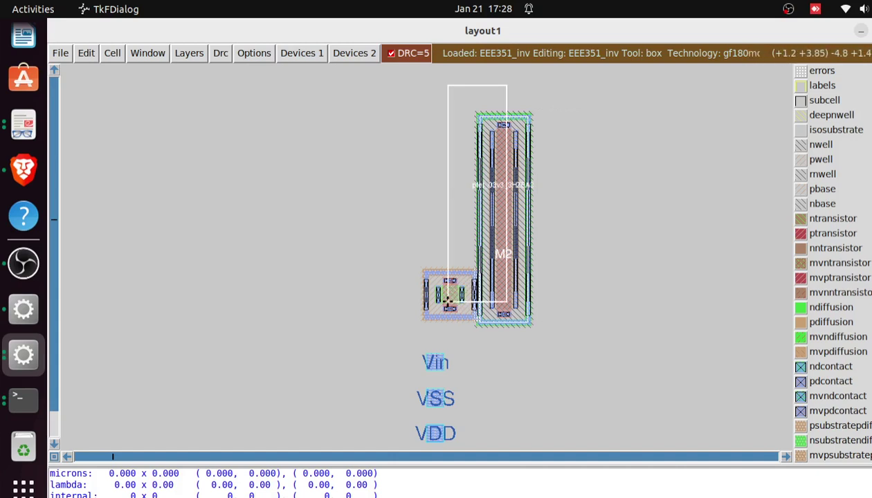
key(s)
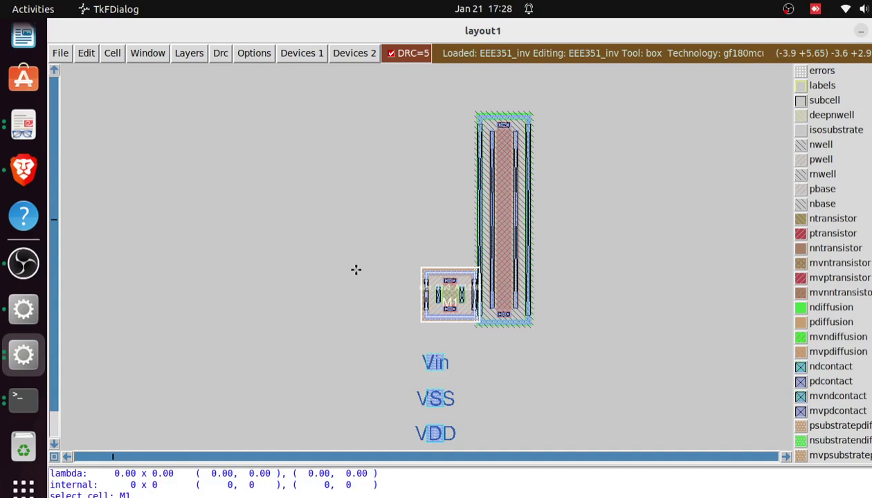
key(m)
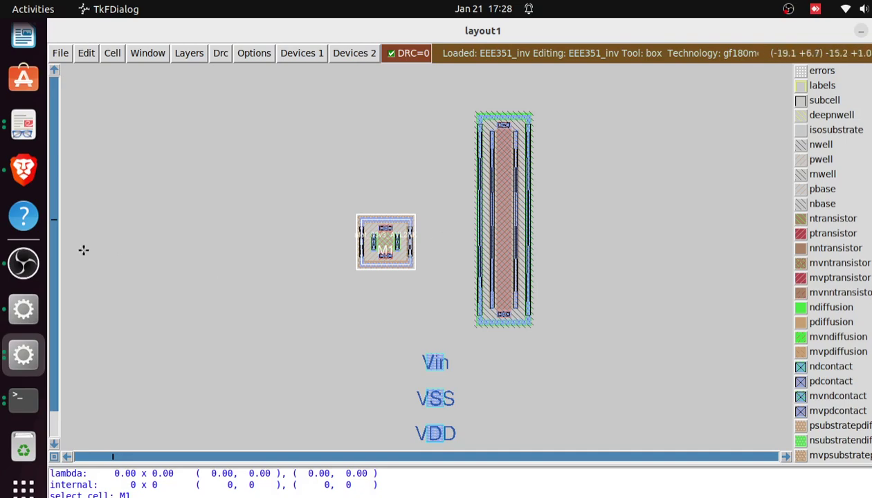
Compare the transistors in the layout with the EEE351_inv schematic in xschem, then return to the layout and deselect M1
click(24, 167)
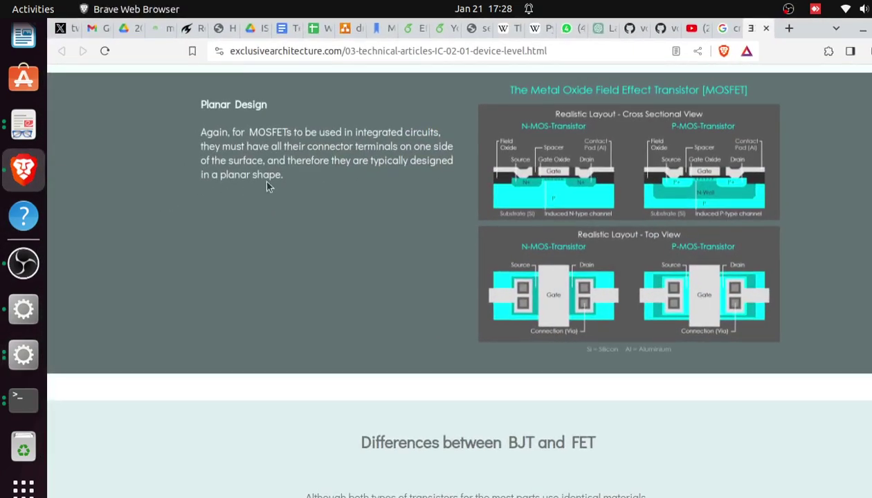
click(24, 309)
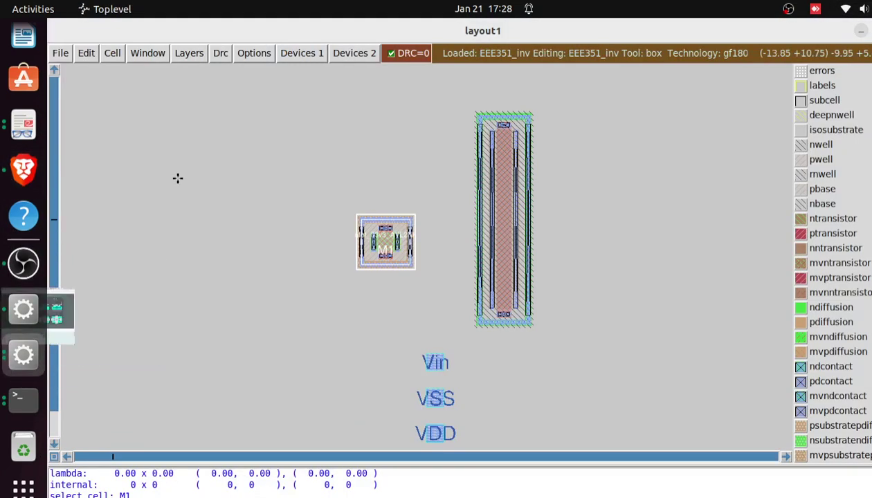
click(15, 315)
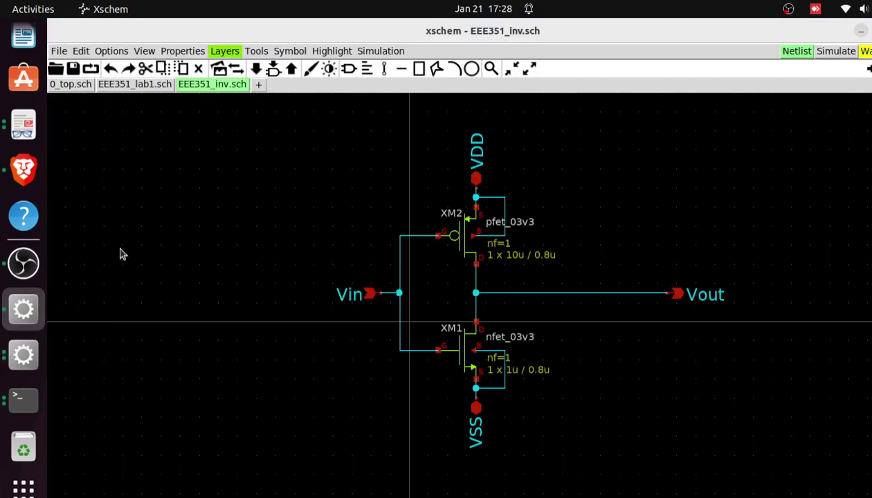
click(17, 357)
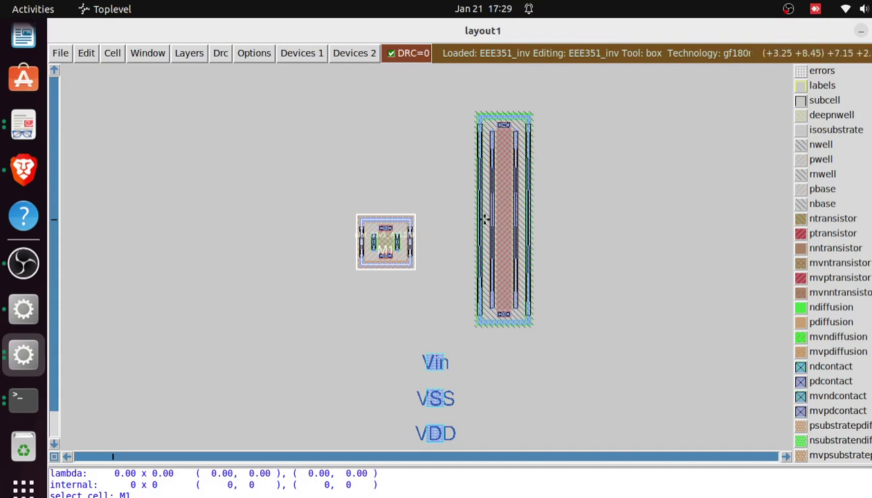
click(24, 310)
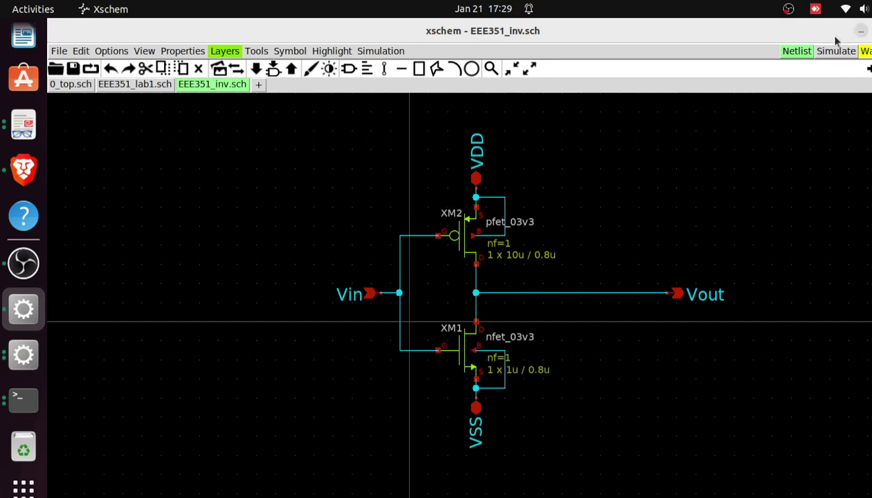
click(860, 31)
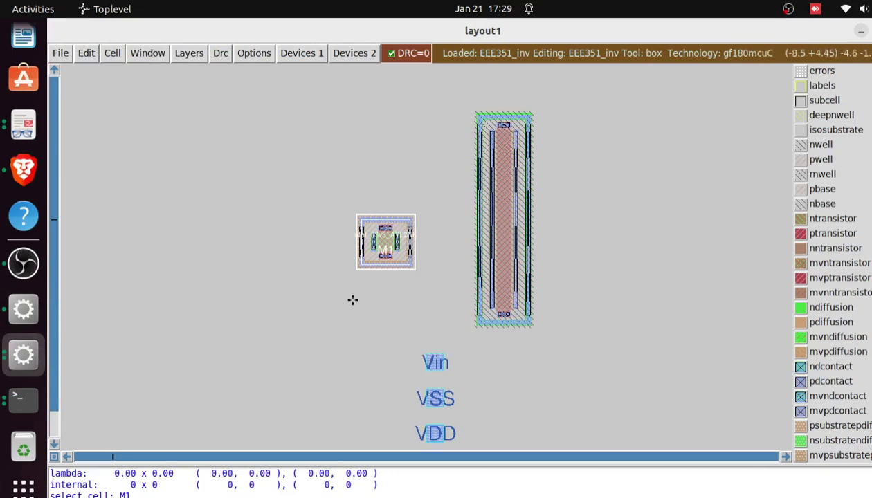
click(394, 349)
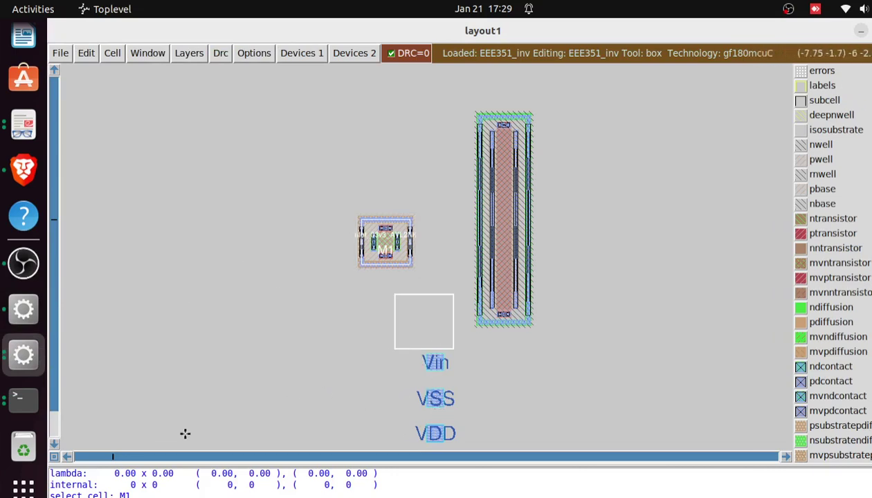
click(23, 265)
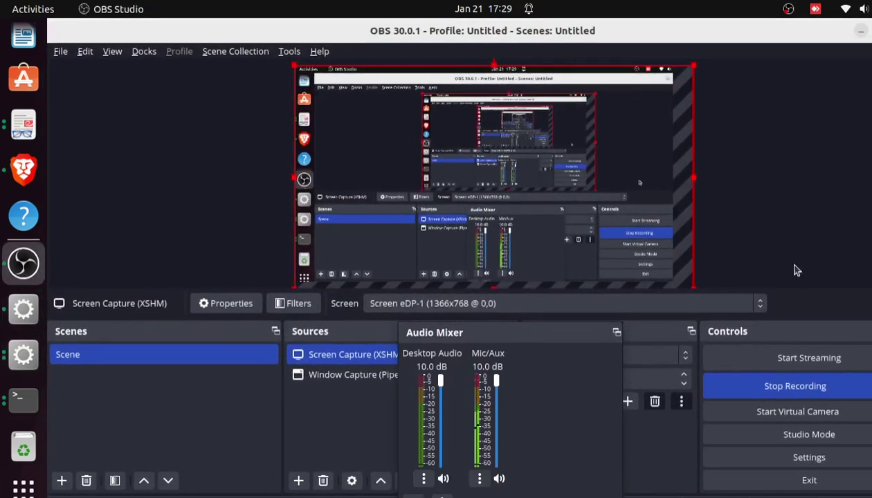
click(859, 32)
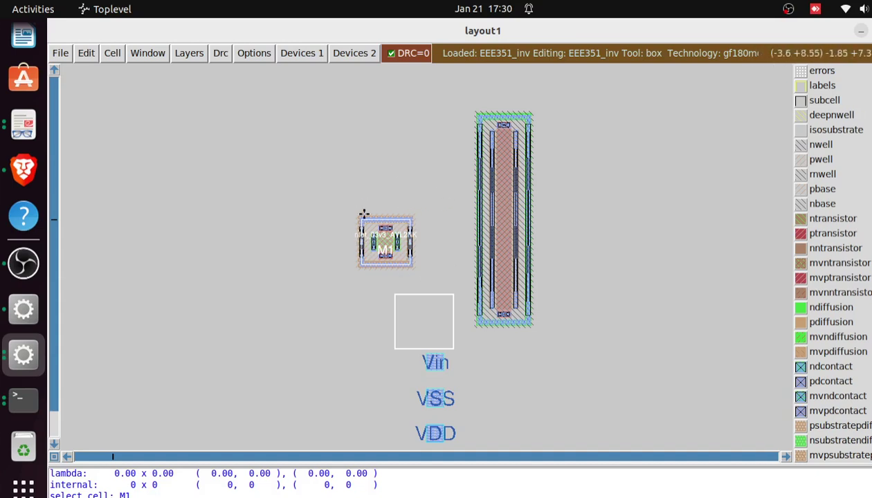
Check the transistors in the EEE351_inv schematic in xschem, return to the layout and set its grid to 1.00 um
click(23, 320)
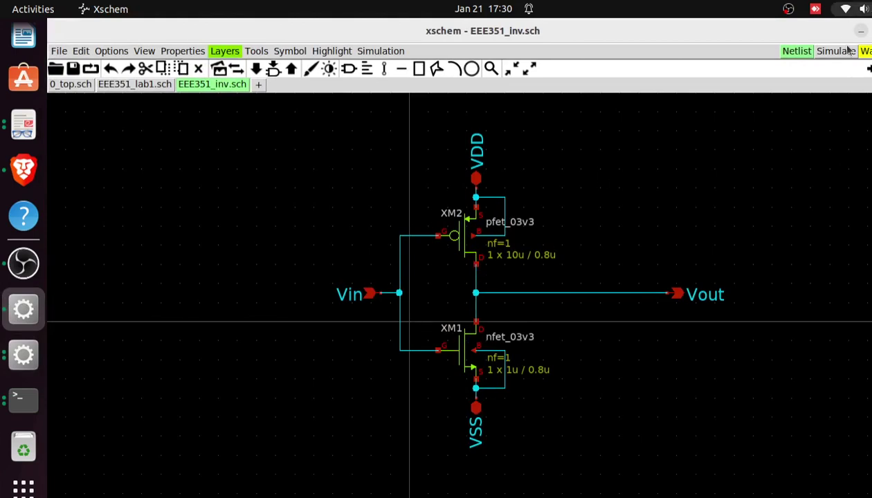
click(863, 30)
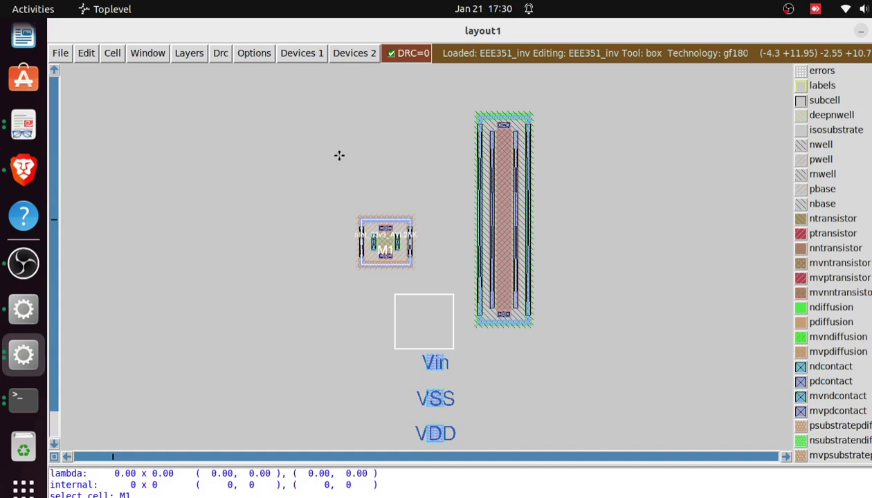
click(131, 56)
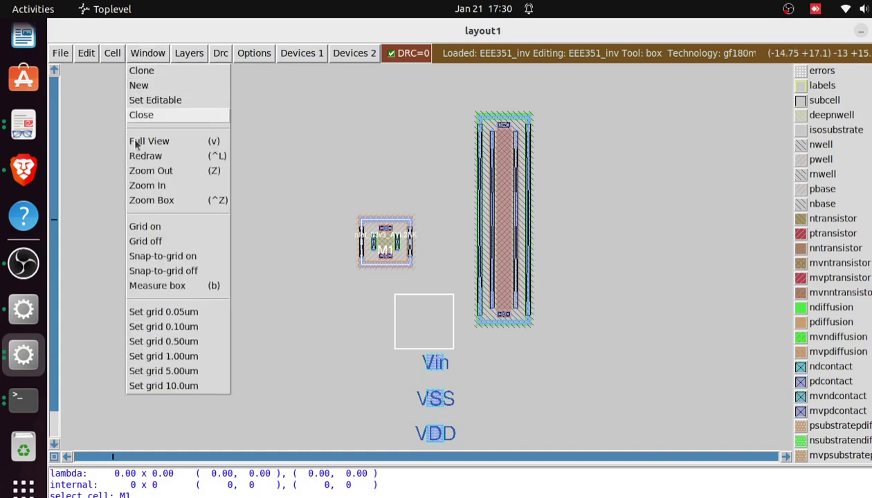
click(175, 358)
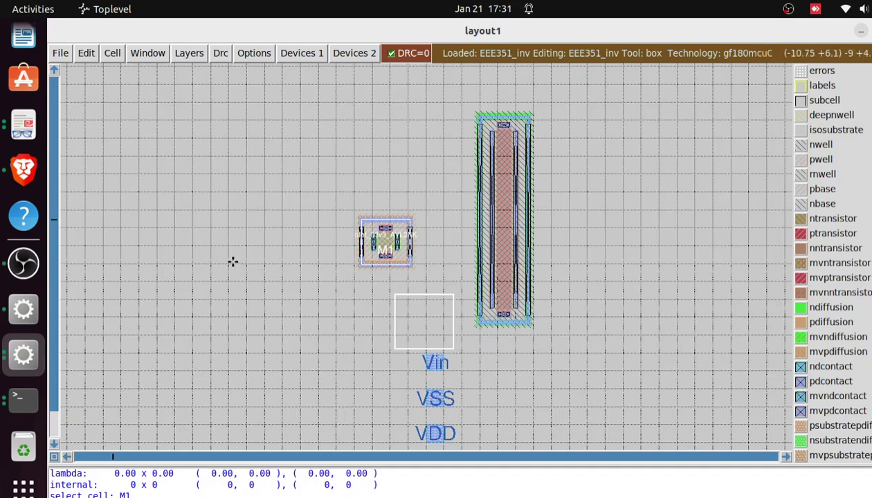
Draw a box about 14.1 by 14.95 um enclosing both the M1 nfet and the M2 pfet, just above the Vin pin
click(212, 262)
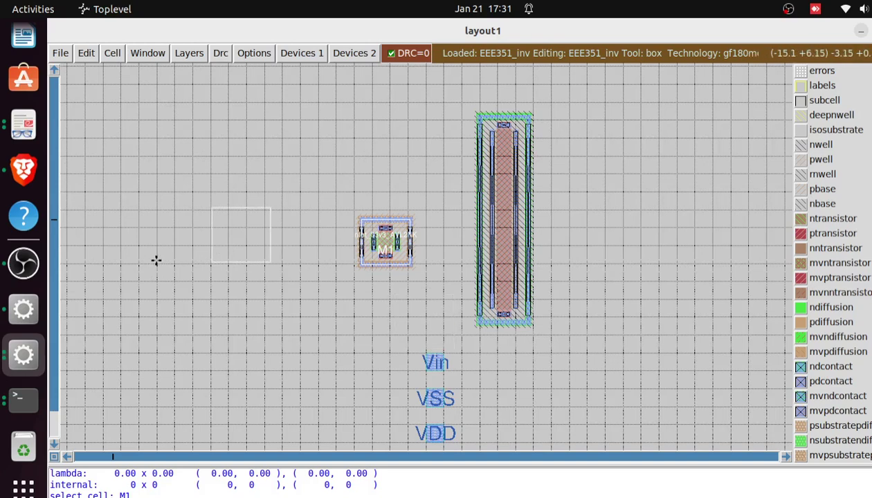
click(139, 300)
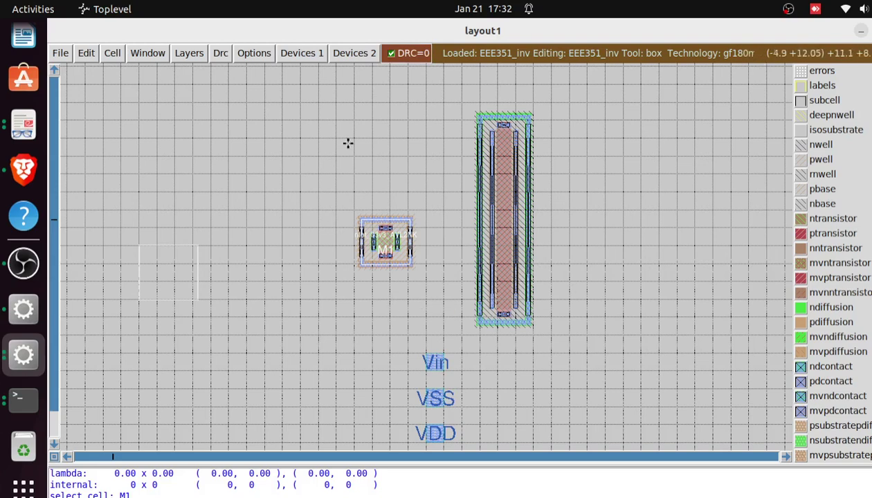
click(338, 352)
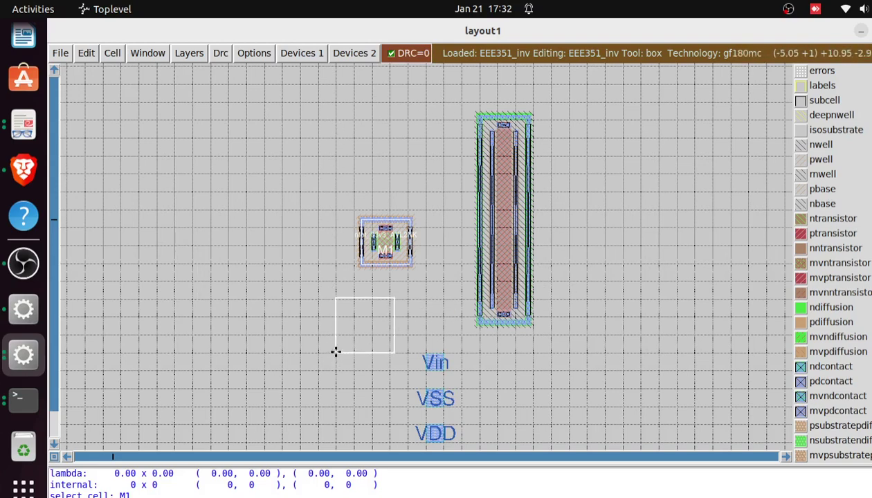
right_click(587, 85)
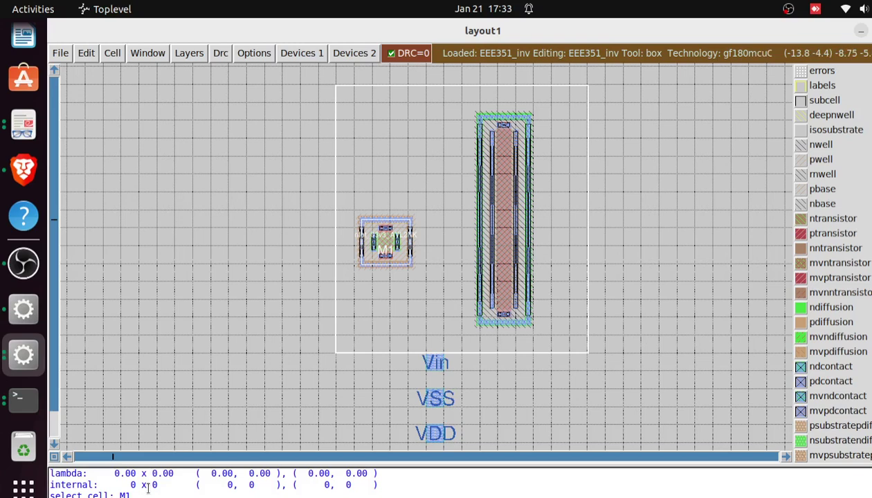
Measure the box around the two transistors and enlarge the console temporarily to read its width, height and area
key(Return)
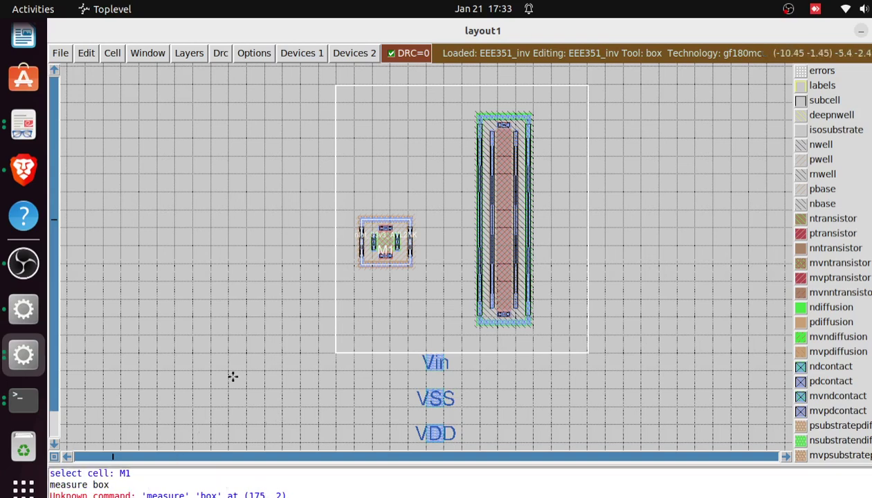
click(148, 56)
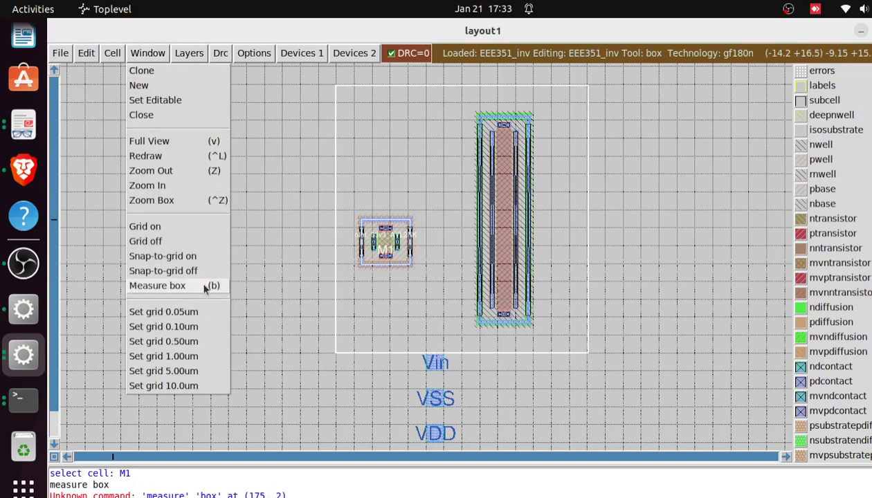
click(168, 286)
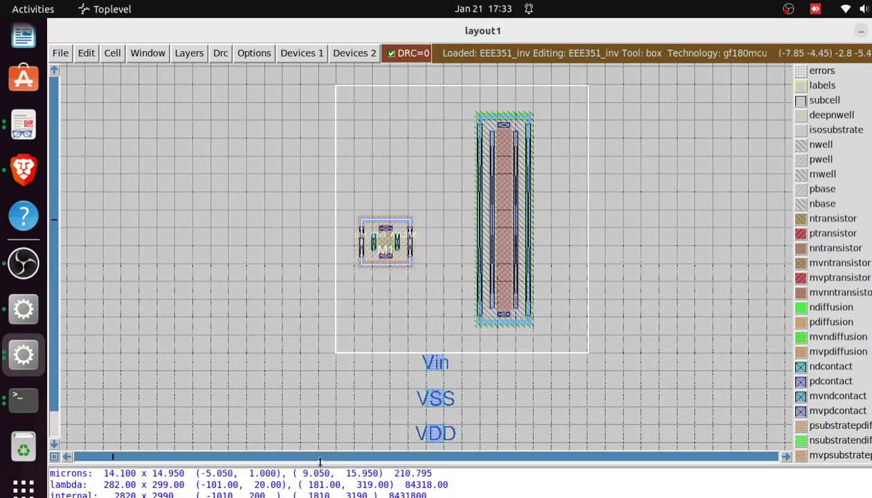
drag(320, 462, 317, 418)
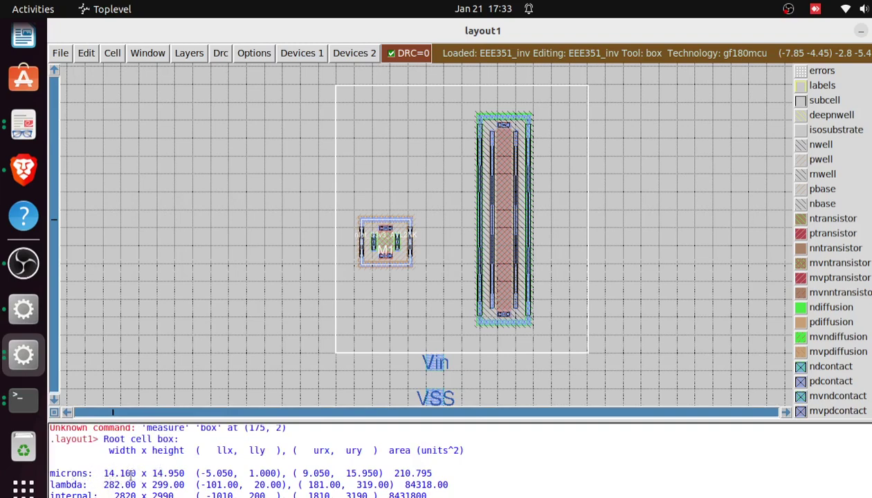
scroll(268, 388, down, 1)
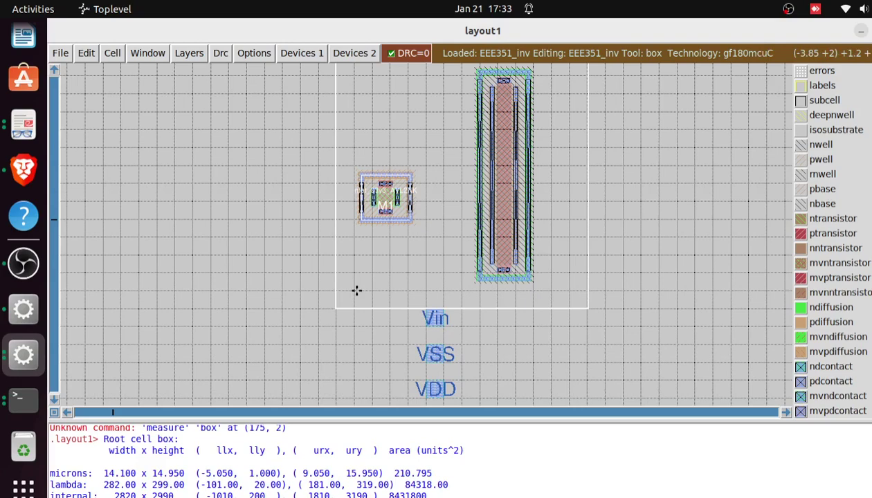
drag(415, 449, 416, 455)
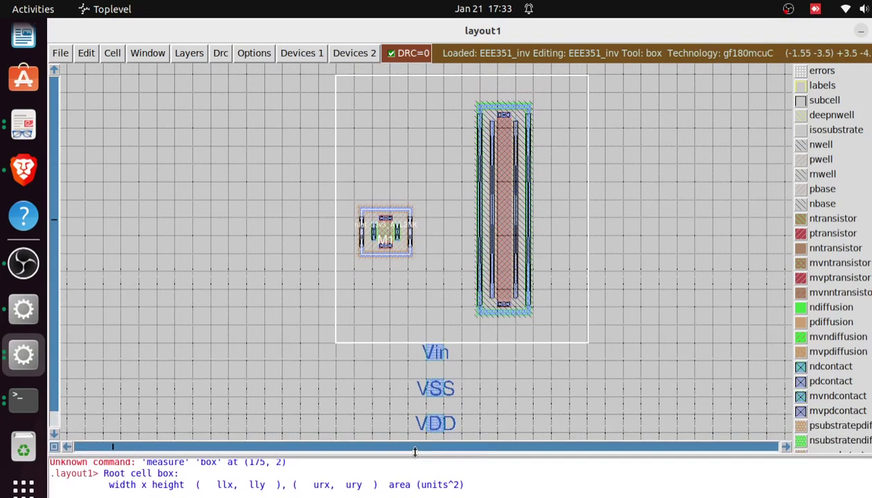
Reposition the box so it still encloses both transistors but sits about 1 um further left, above the Vin pin
click(287, 270)
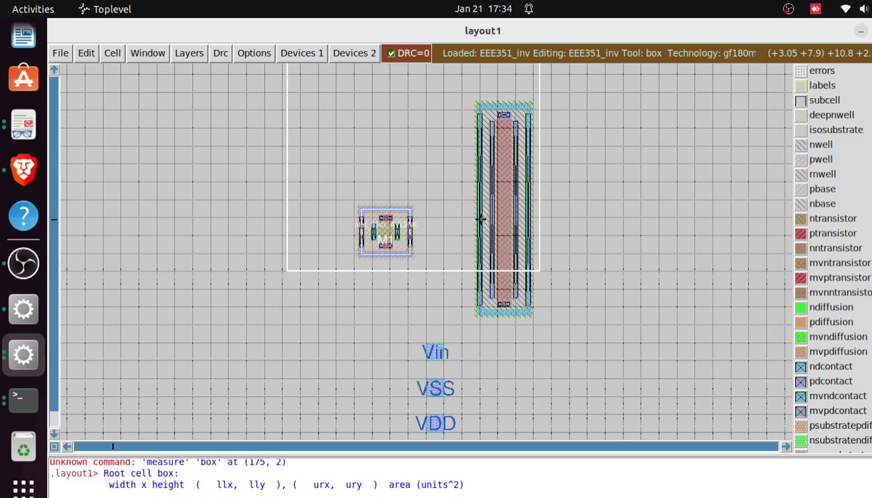
click(319, 344)
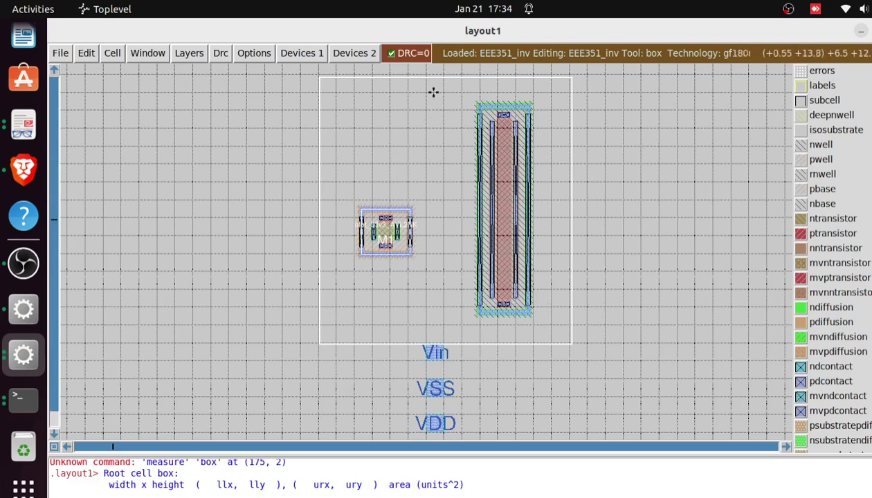
click(322, 345)
click(317, 345)
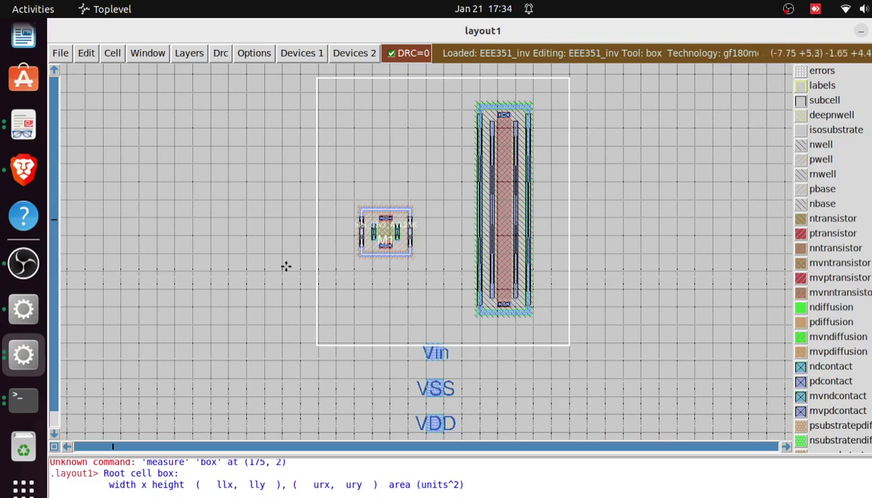
click(22, 264)
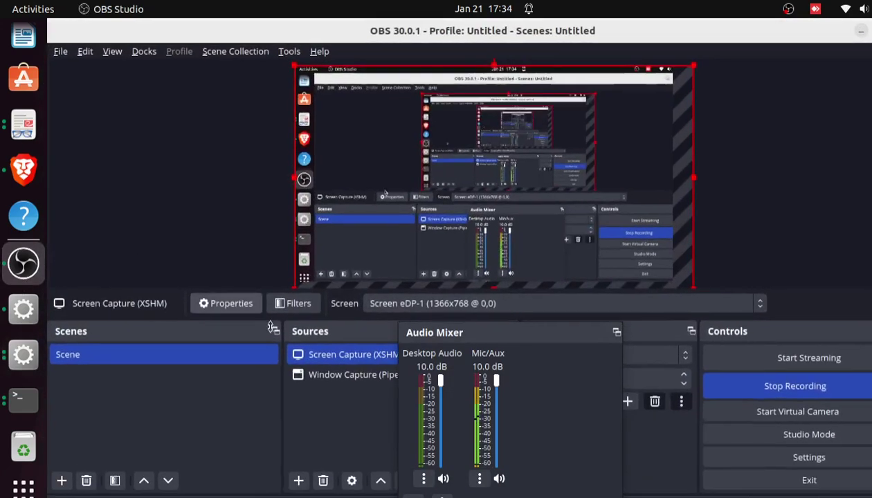